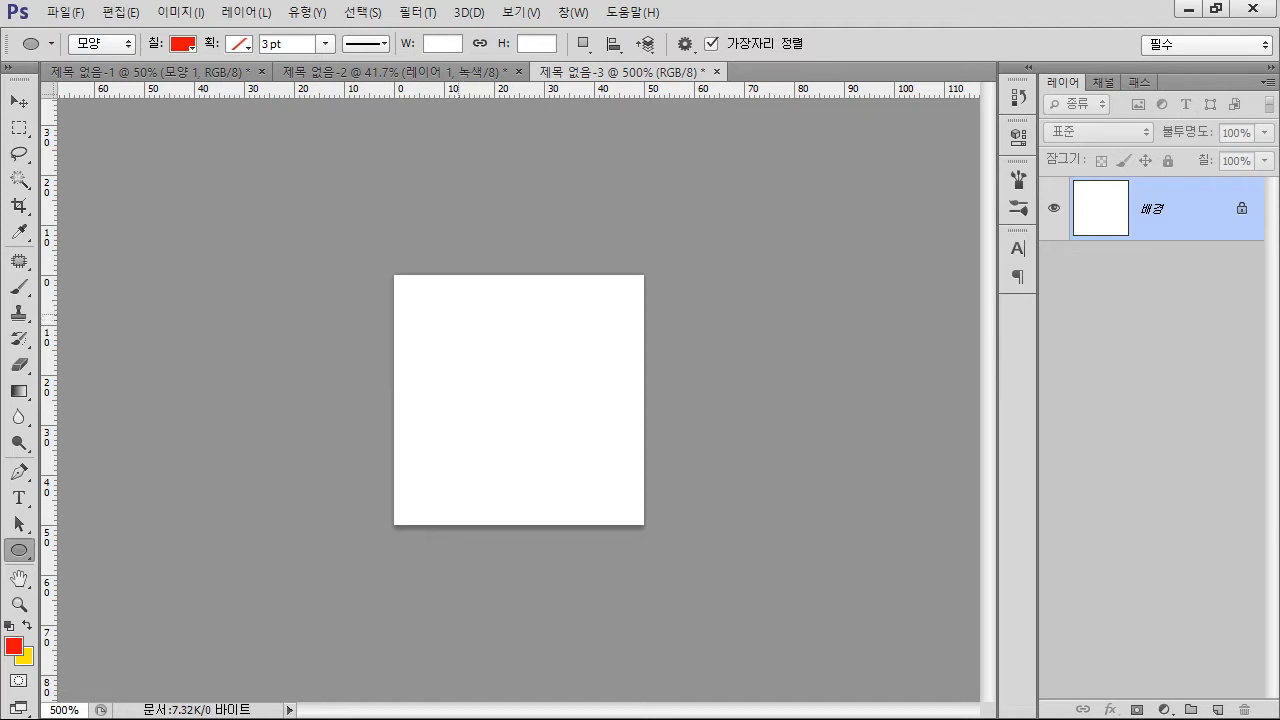
Draw a red ellipse about 23 px wide and 27 px high, then pull its lowest anchor down into a sharp corner point
drag(454, 310, 569, 445)
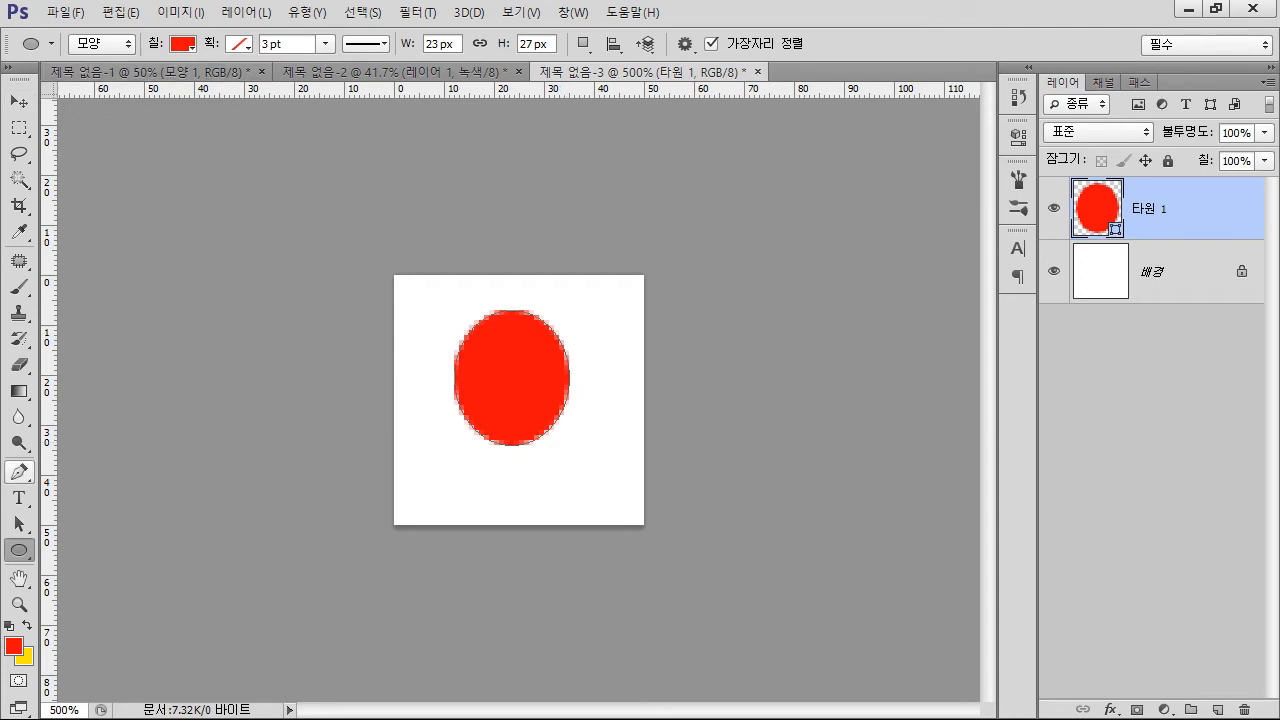
click(18, 471)
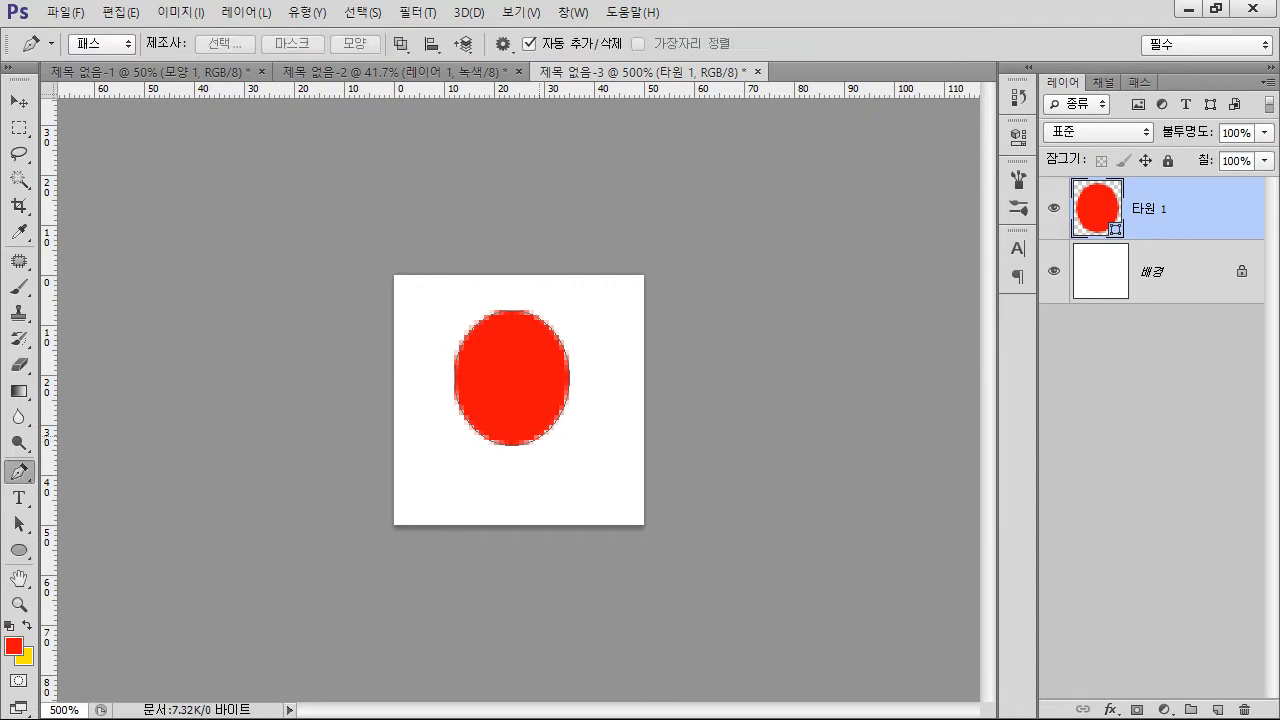
ctrl+click(545, 433)
ctrl+click(512, 445)
drag(512, 445, 510, 490)
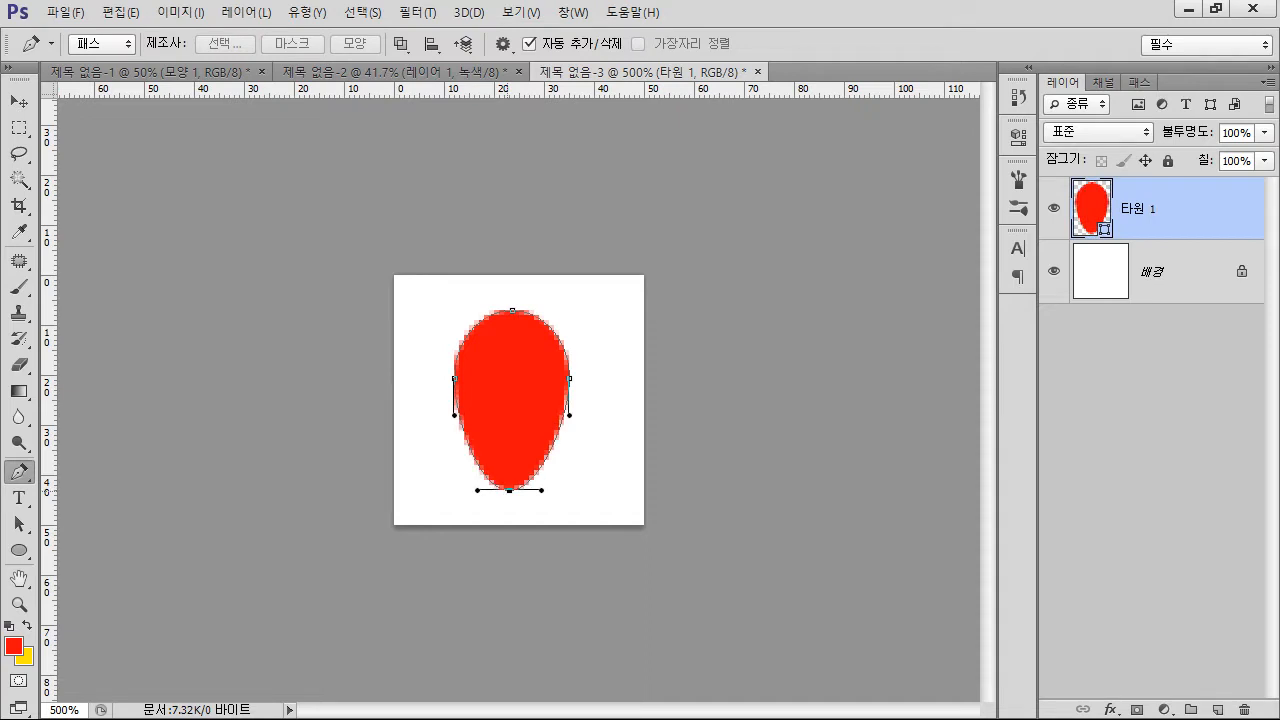
alt+click(510, 490)
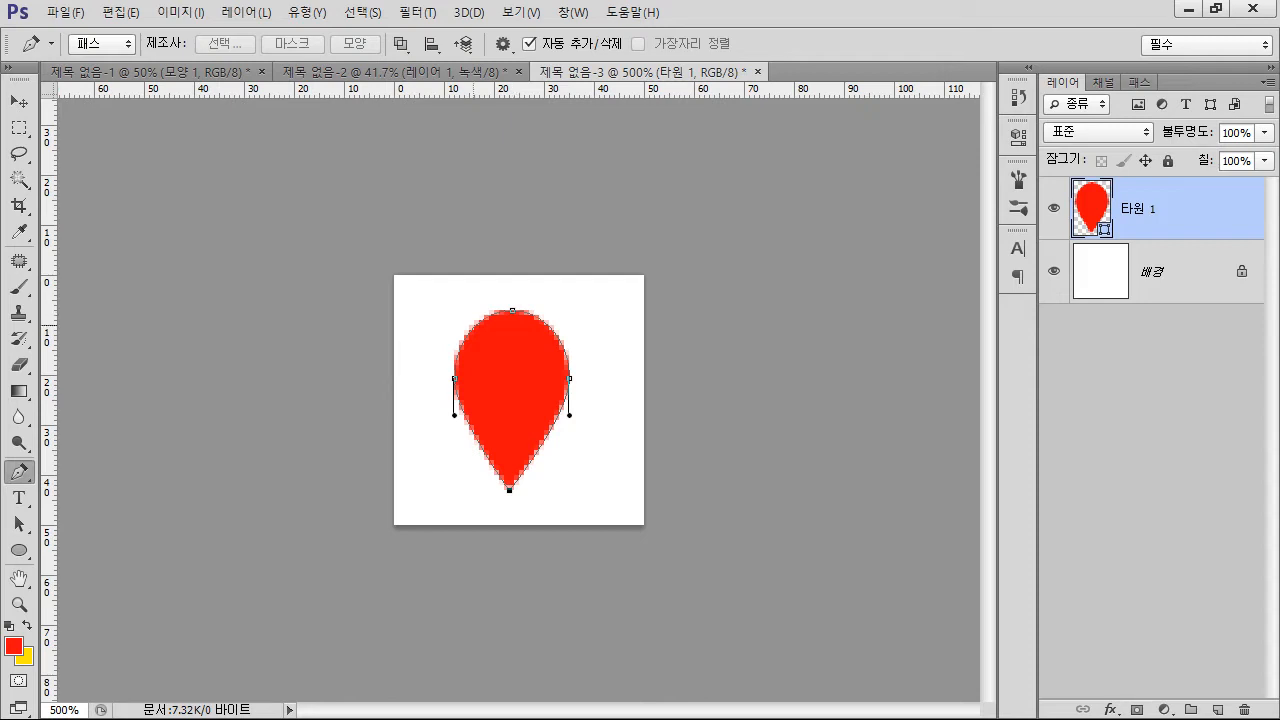
Add anchor points on the shape's upper-left edge and pull one inward to cut a sharp notch
click(475, 326)
mouse_move(474, 326)
mouse_down()
mouse_move(469, 315)
mouse_move(489, 329)
mouse_up()
click(485, 309)
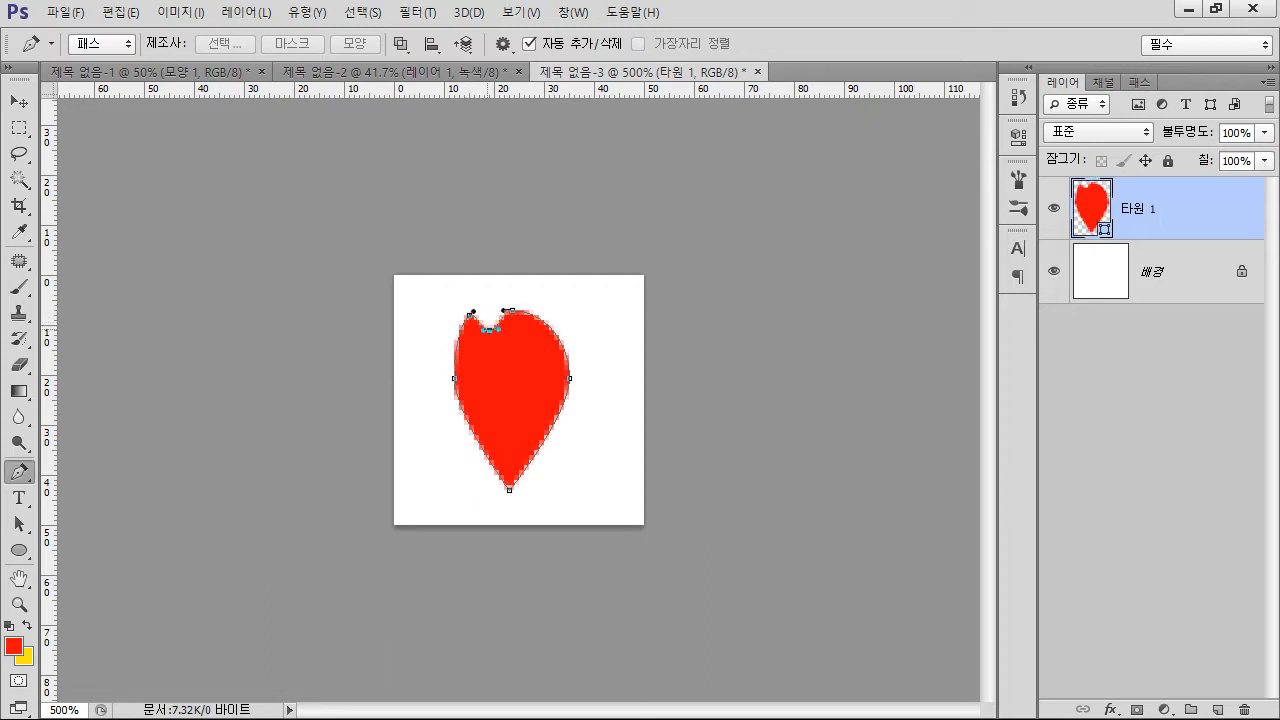
alt+click(489, 329)
Cut a matching sharp notch in the upper-right edge, sharpen the top anchor and raise the outer right tip into a petal outline
click(532, 315)
click(551, 329)
drag(532, 315, 534, 331)
alt+click(534, 331)
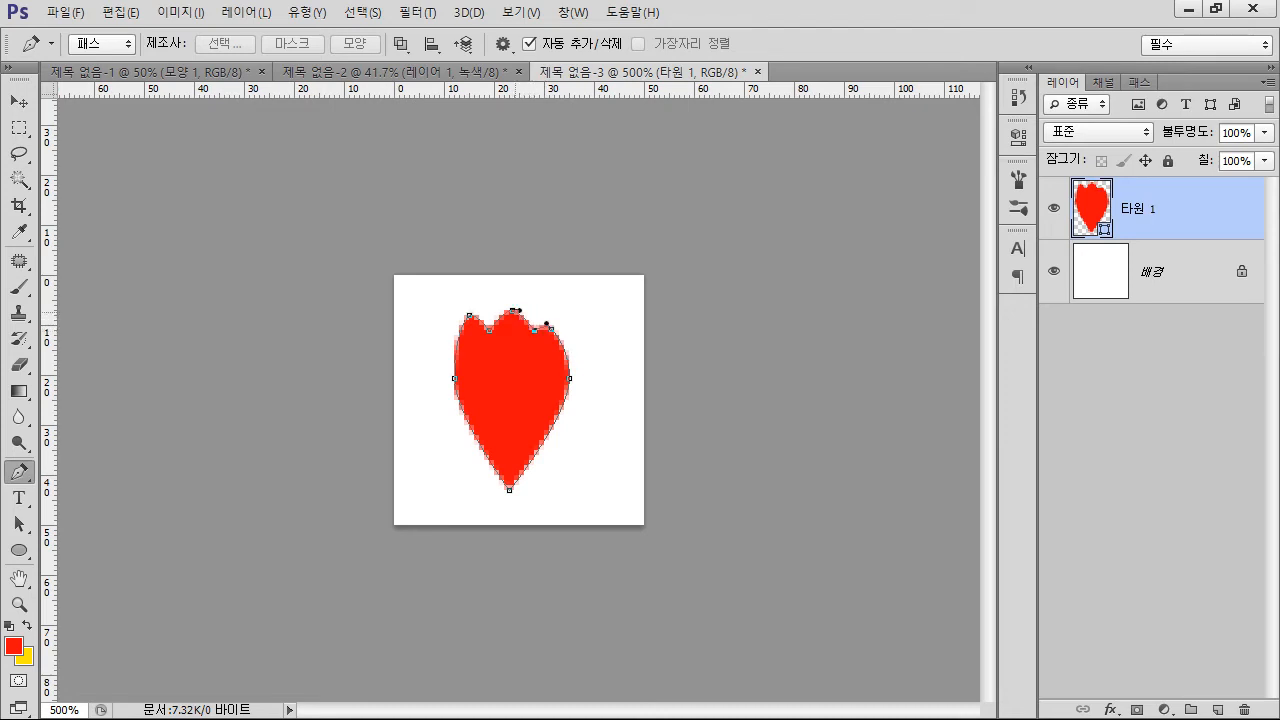
alt+click(512, 310)
key(alt)
drag(551, 329, 549, 315)
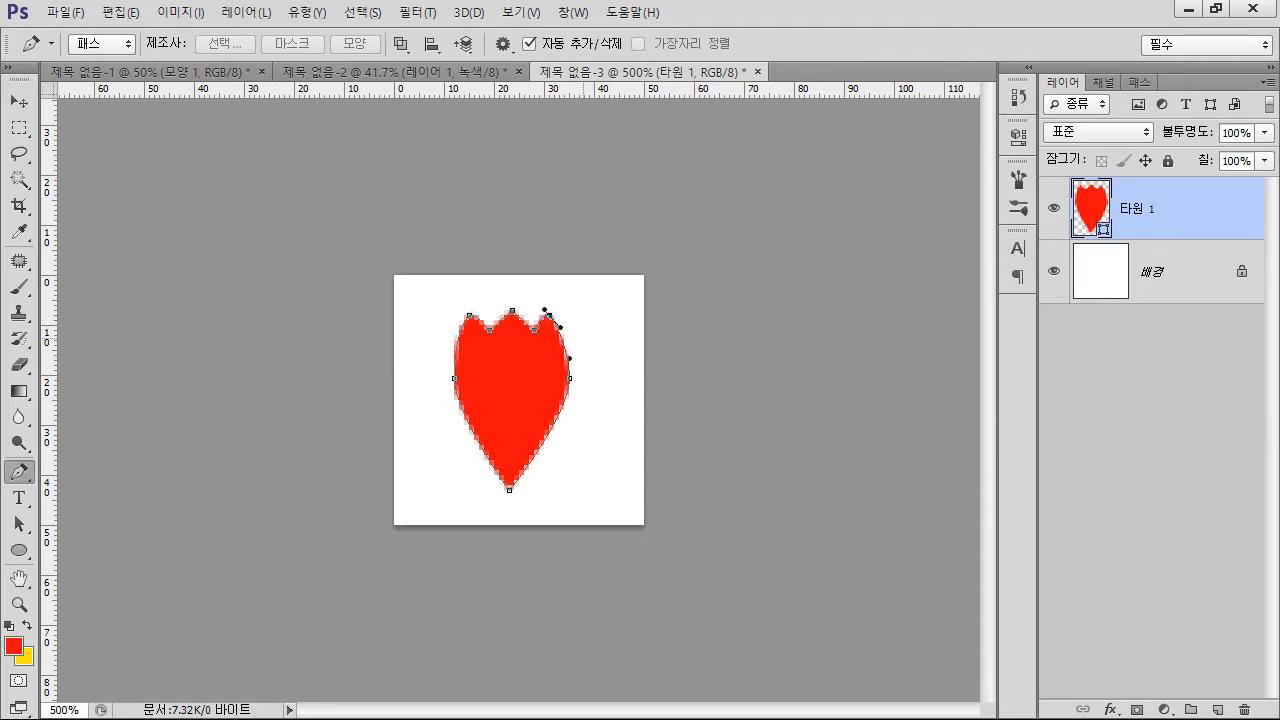
ctrl+click(618, 357)
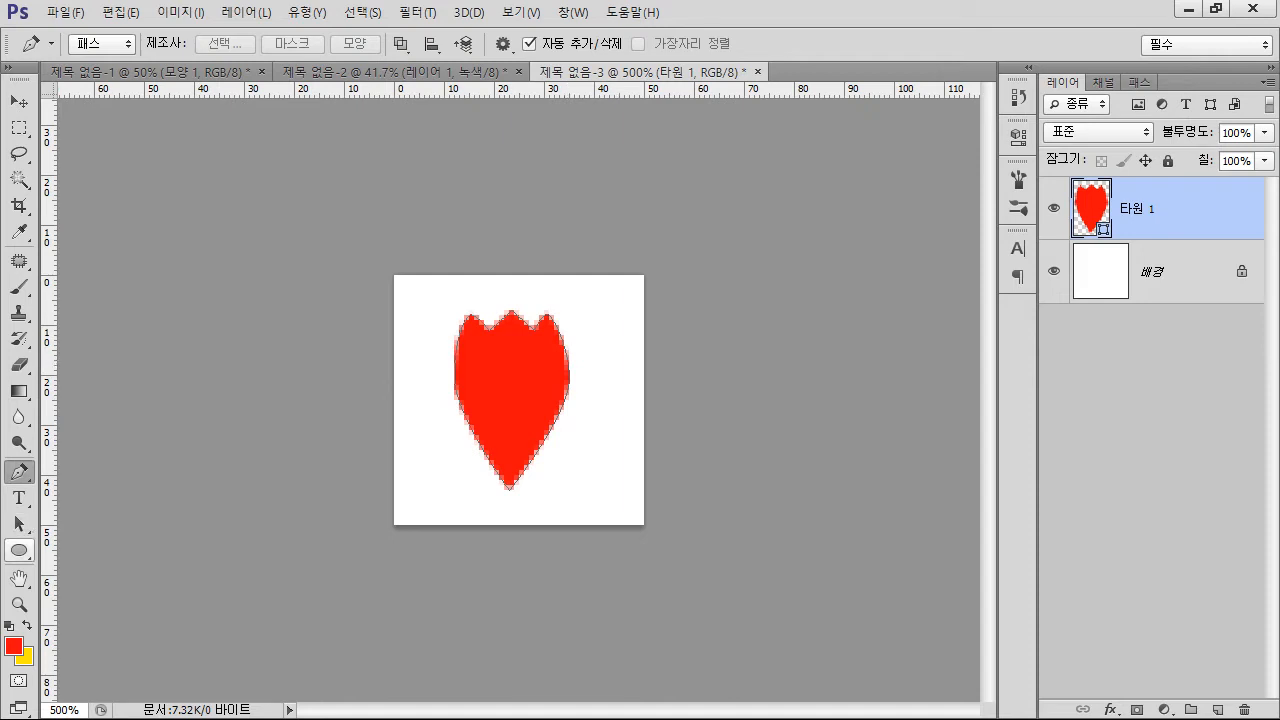
Change the petal shape's fill color to black
click(18, 550)
click(183, 44)
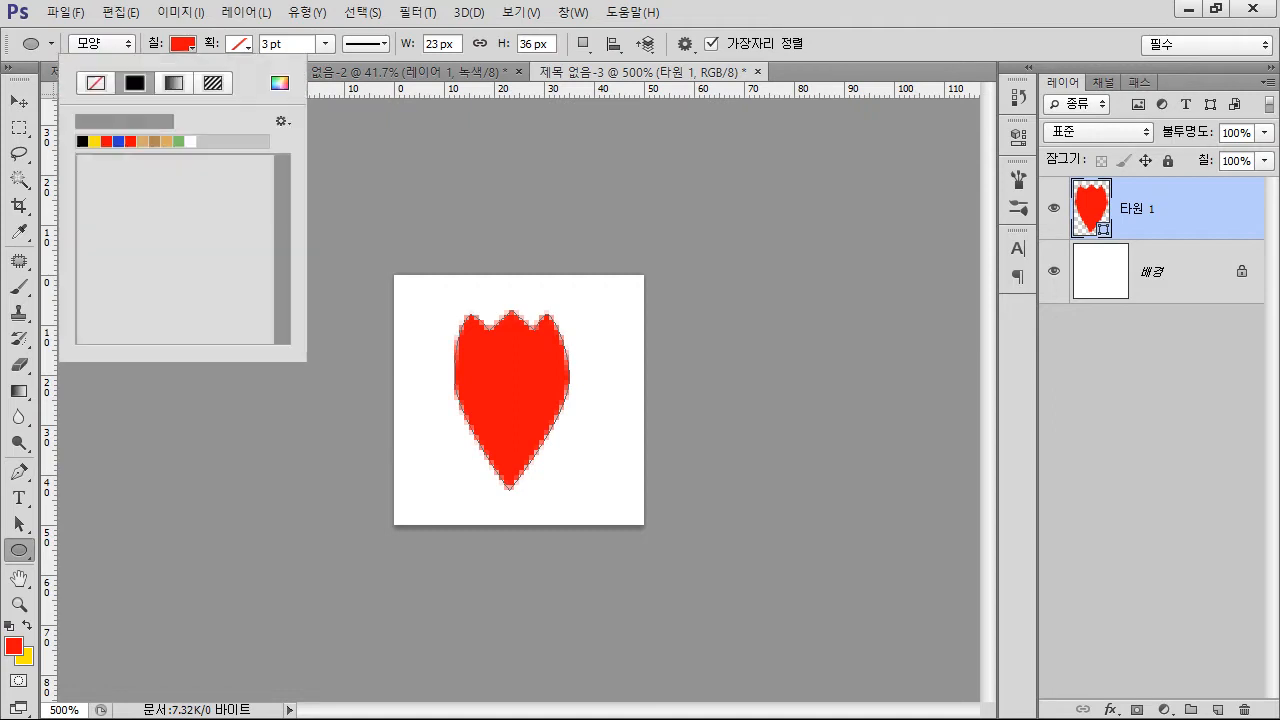
click(82, 142)
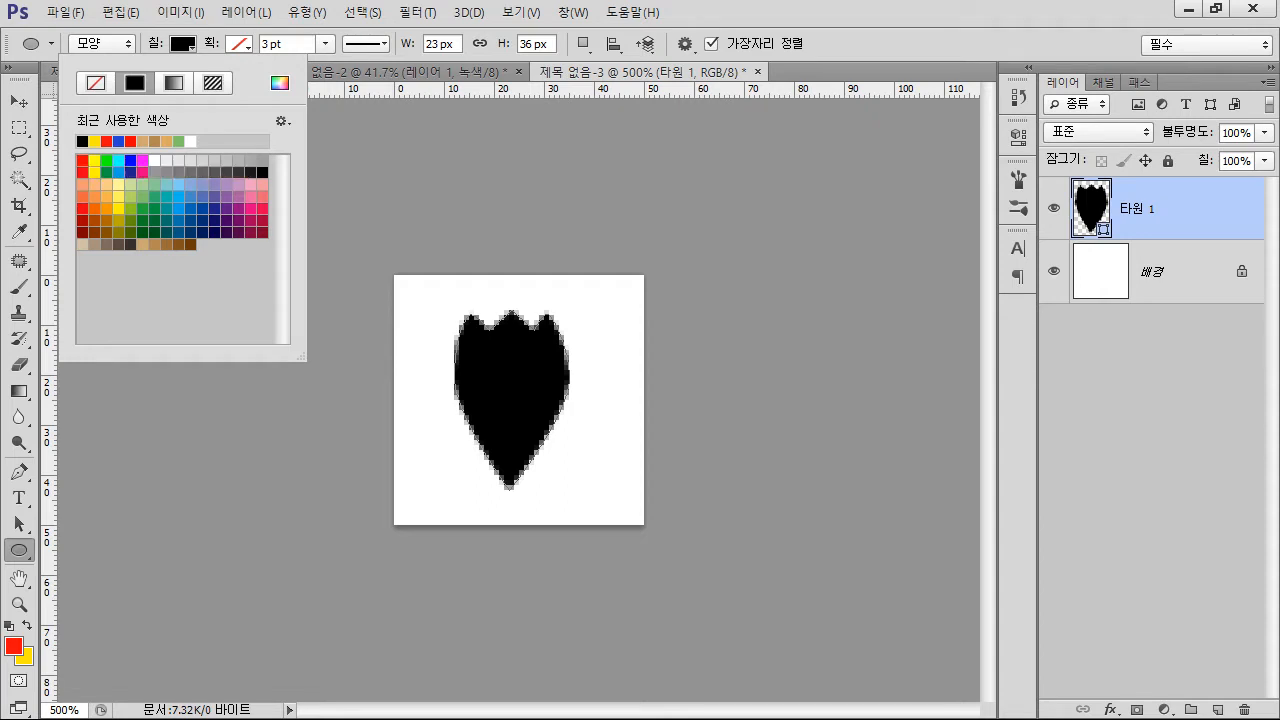
Load the petal outline as a selection, define it as a brush preset named 벚꽃잎, and deselect
key(Return)
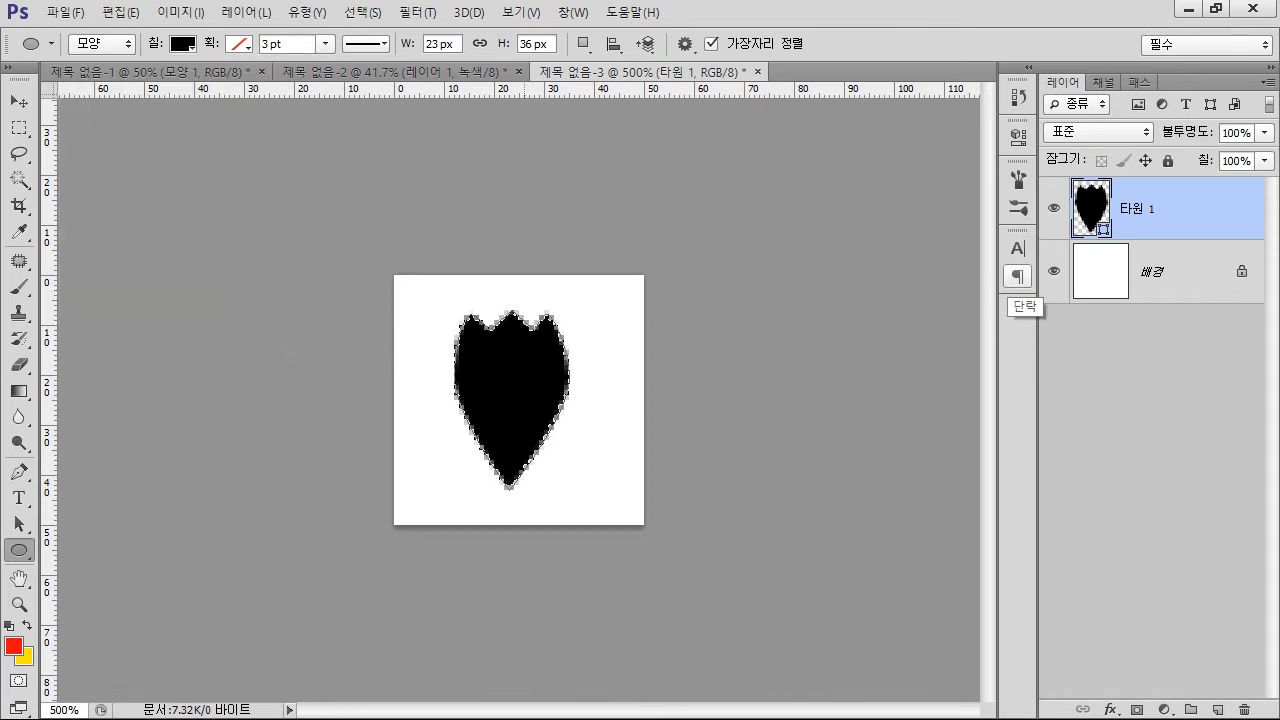
click(121, 12)
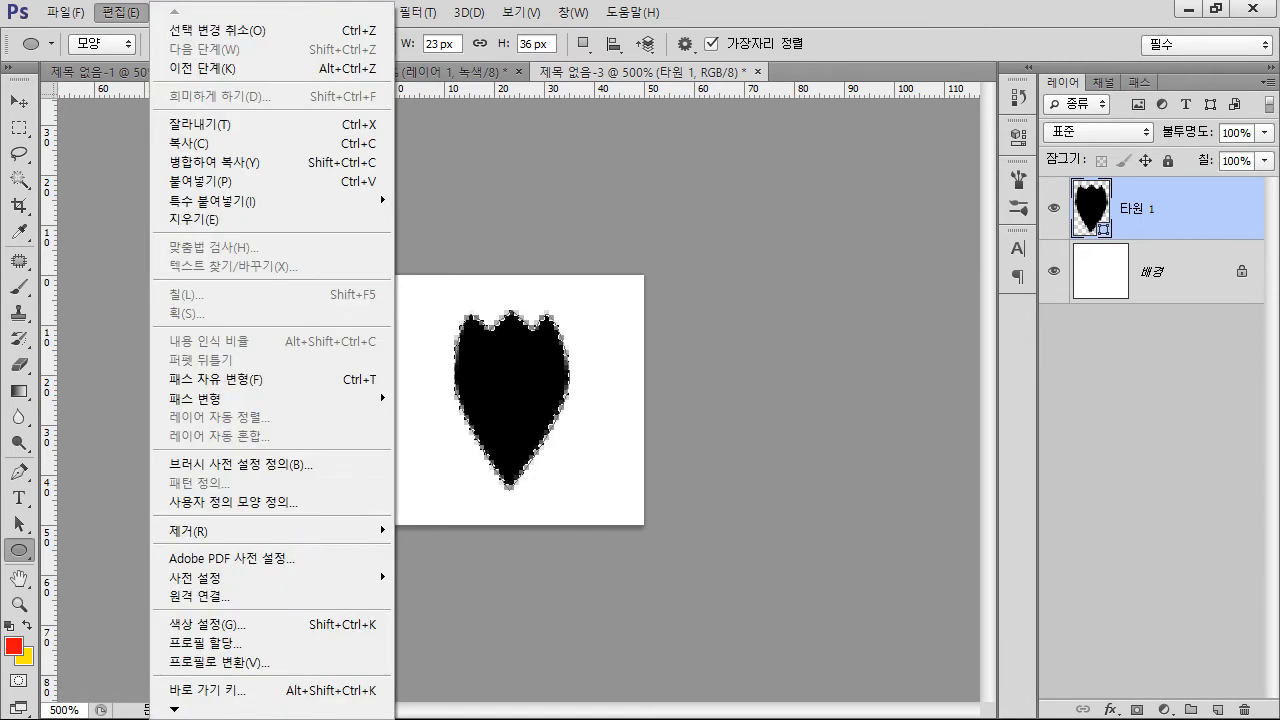
click(240, 464)
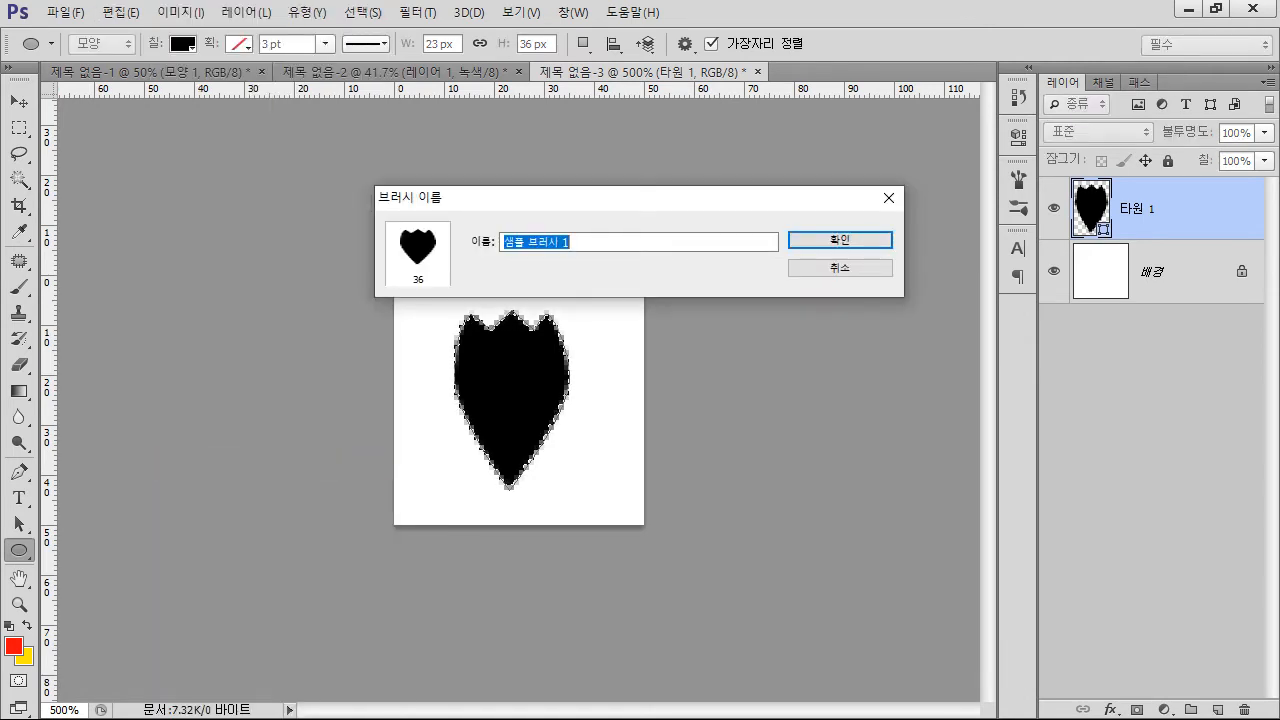
text(붉으)
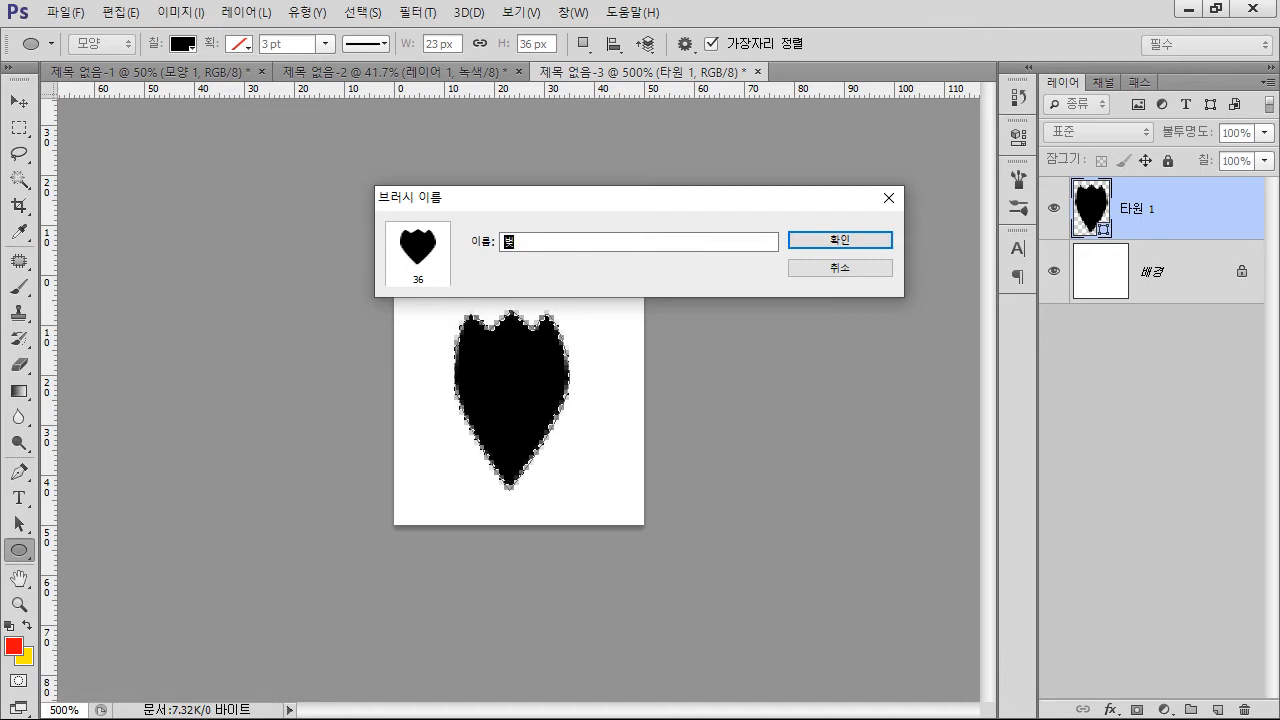
text(꽃잎)
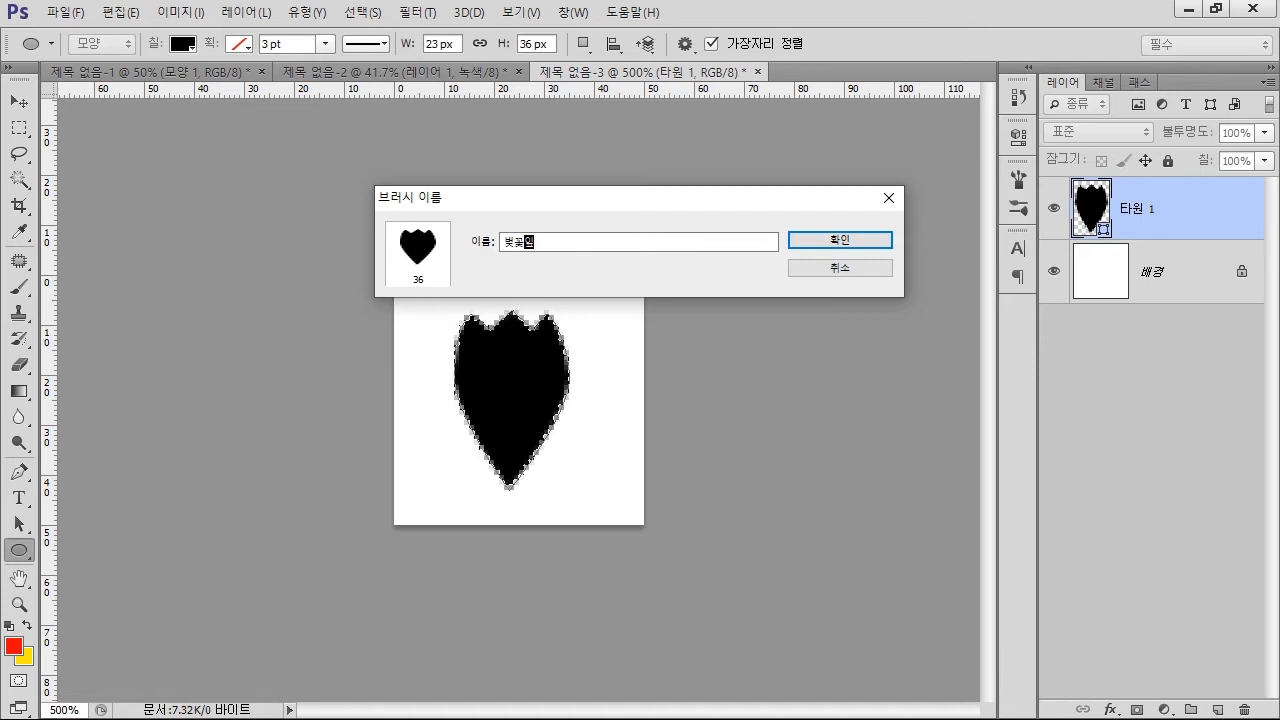
key(Return)
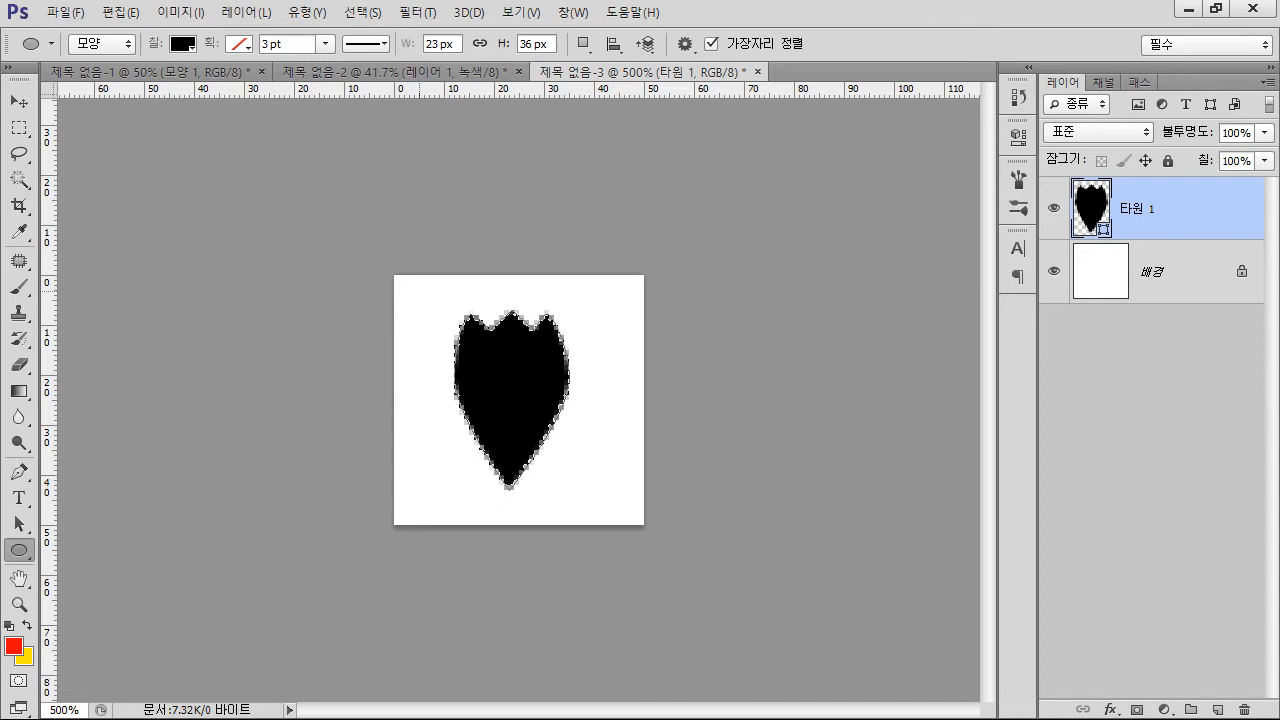
click(420, 352)
key(Escape)
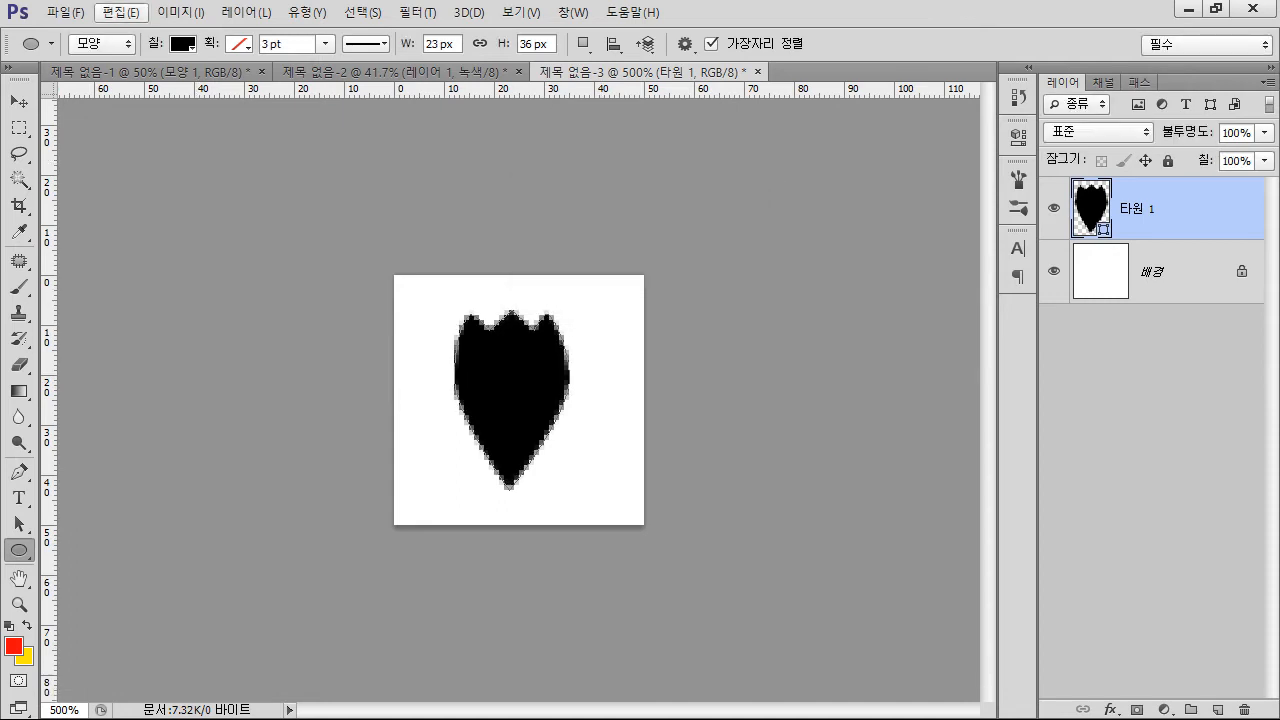
click(121, 12)
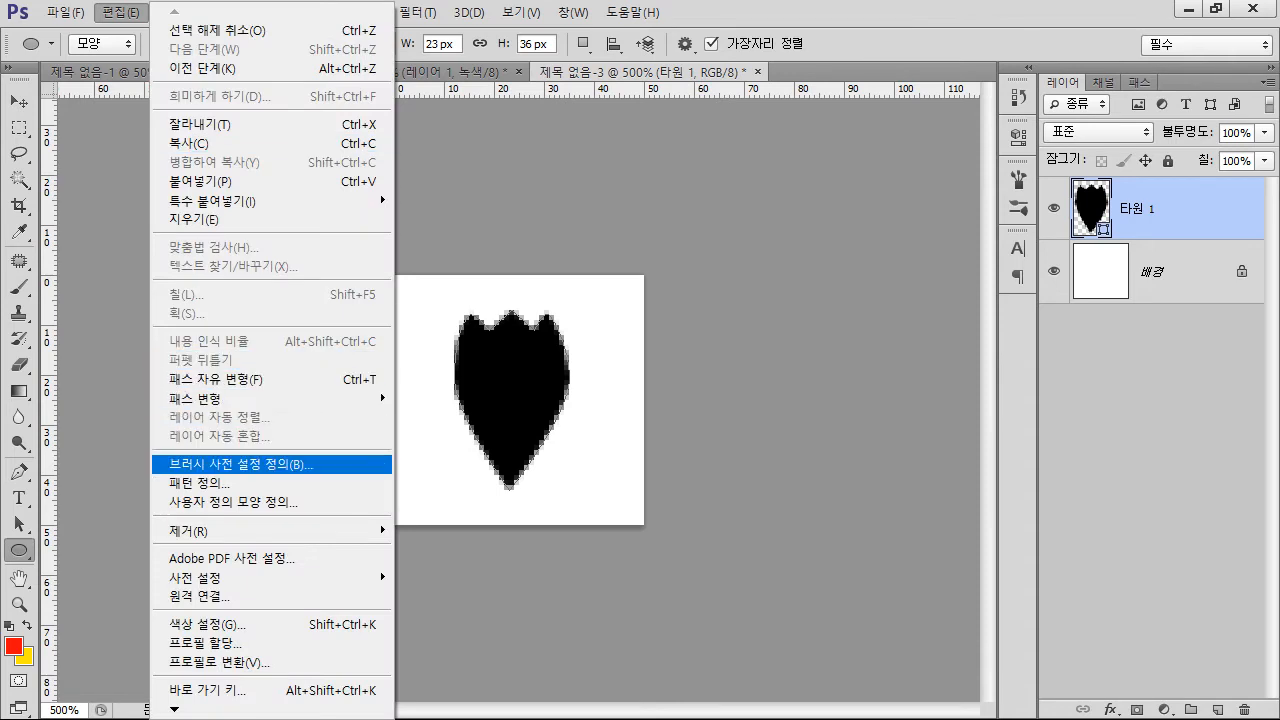
key(Return)
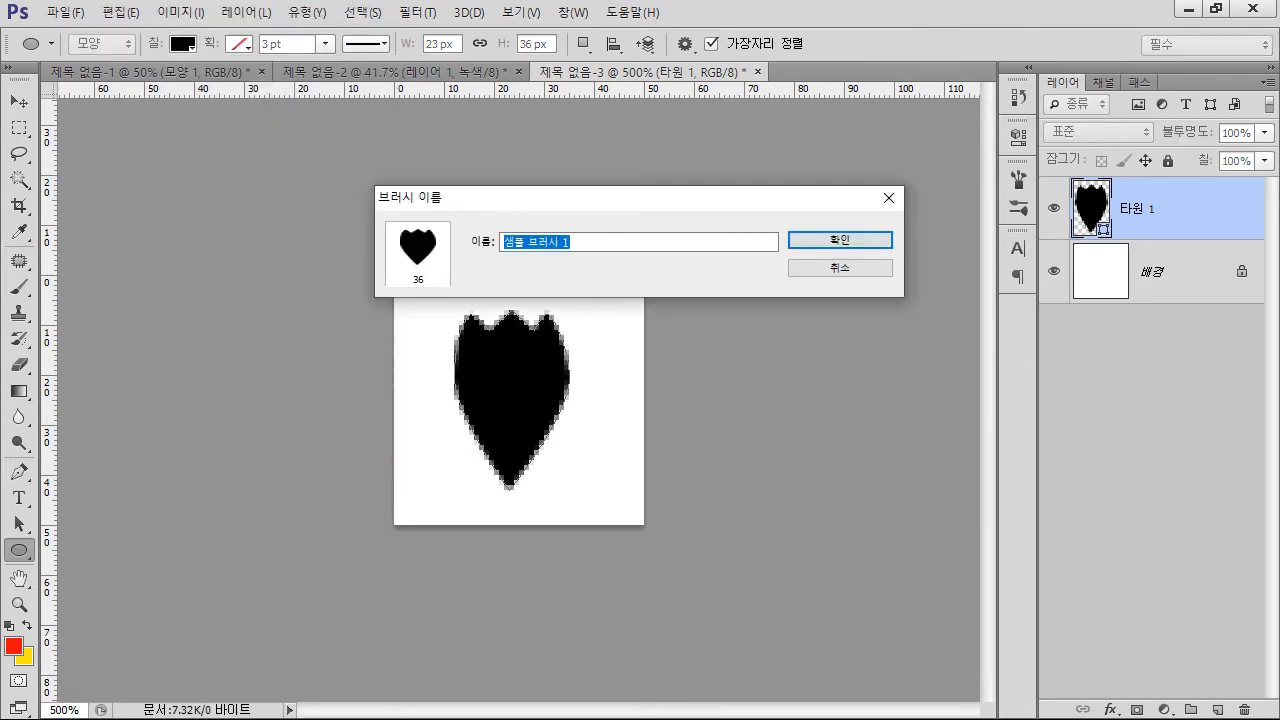
click(840, 268)
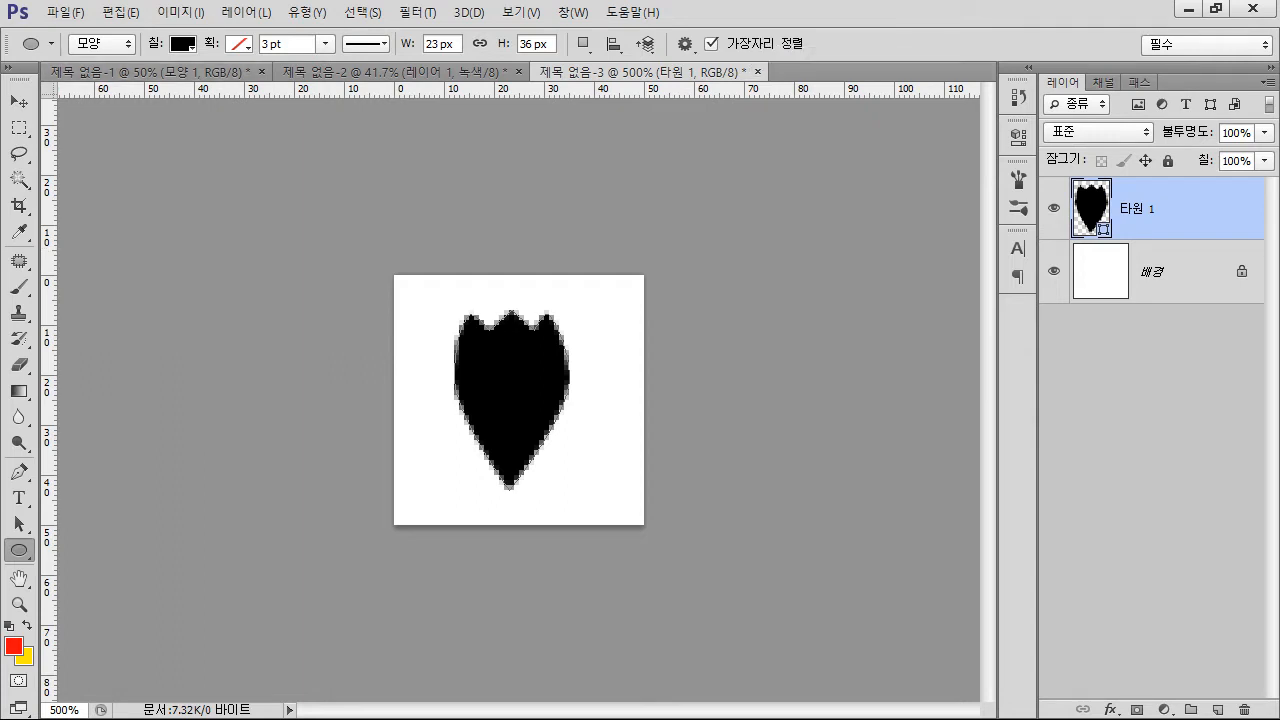
Switch to the Brush tool and choose the new 36 px notched petal as the brush tip
key(b)
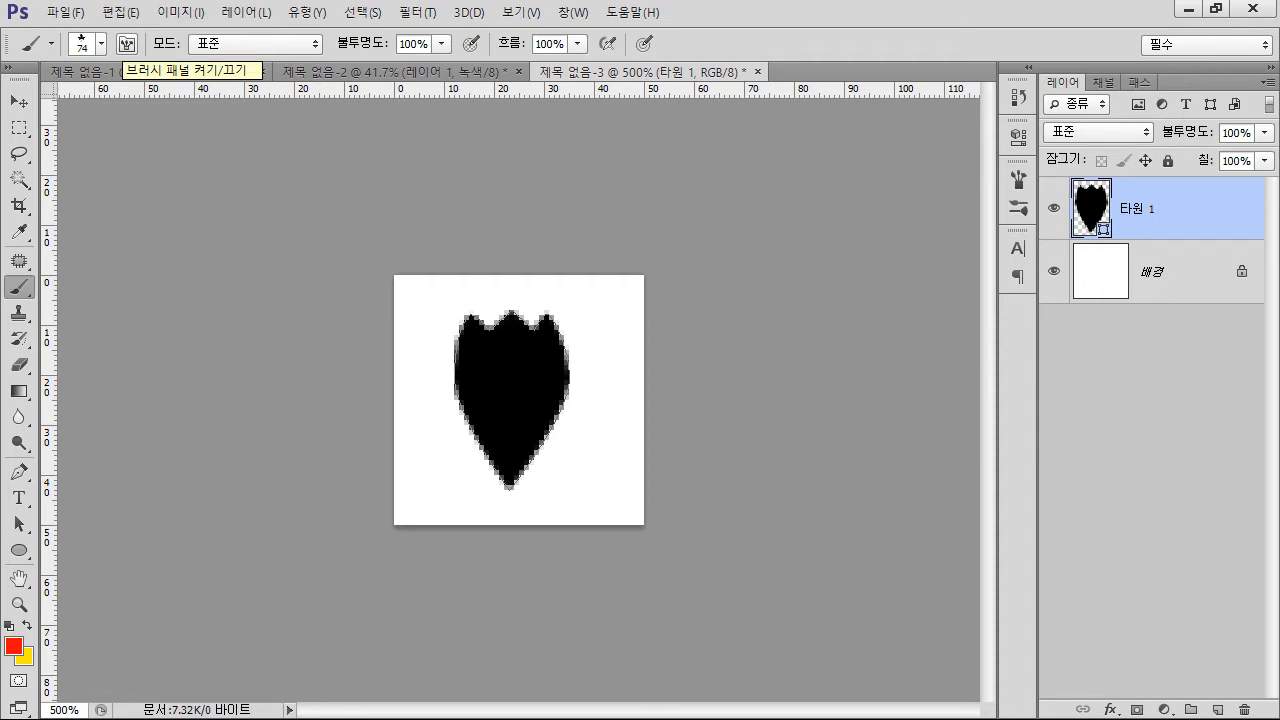
click(126, 44)
click(126, 44)
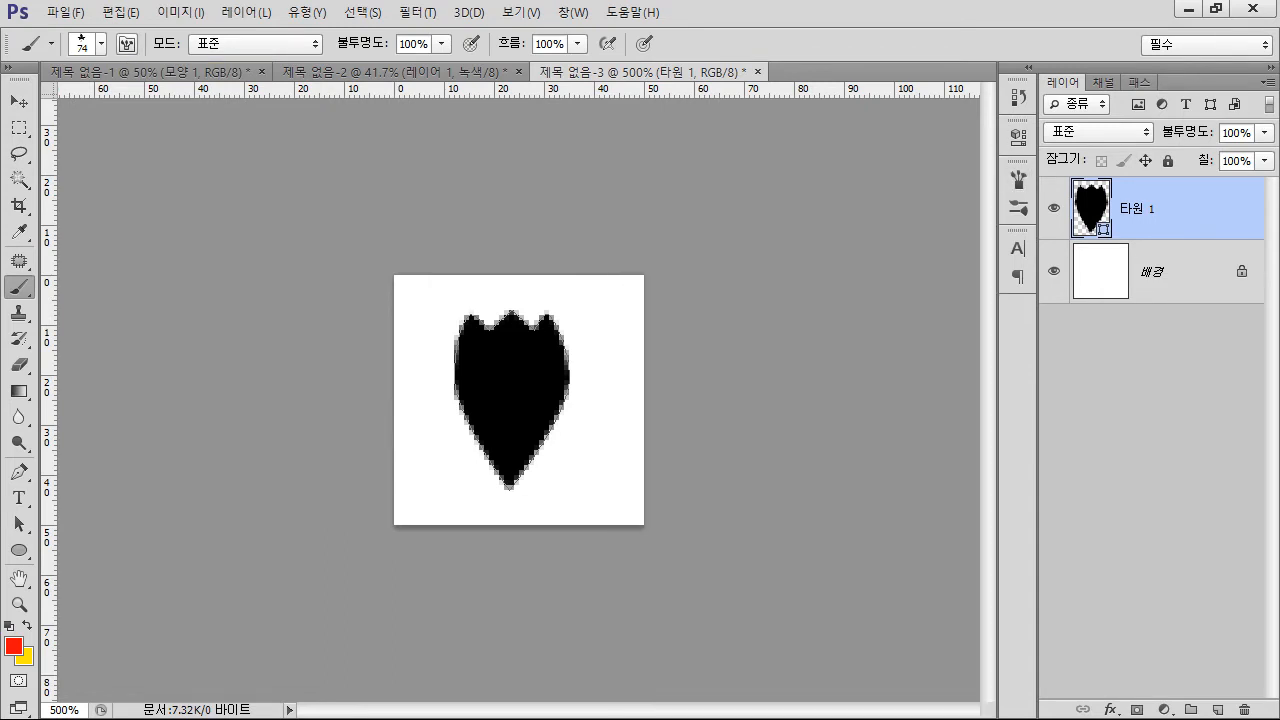
click(126, 44)
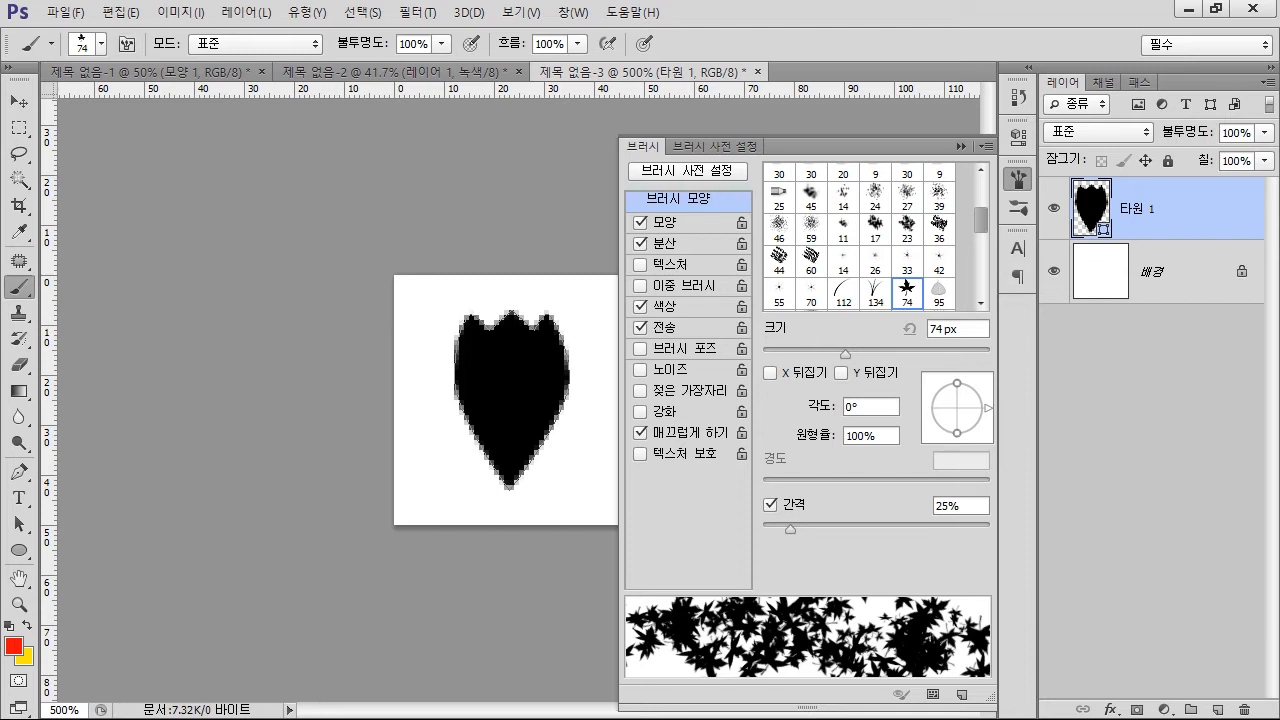
scroll(860, 236, down, 5)
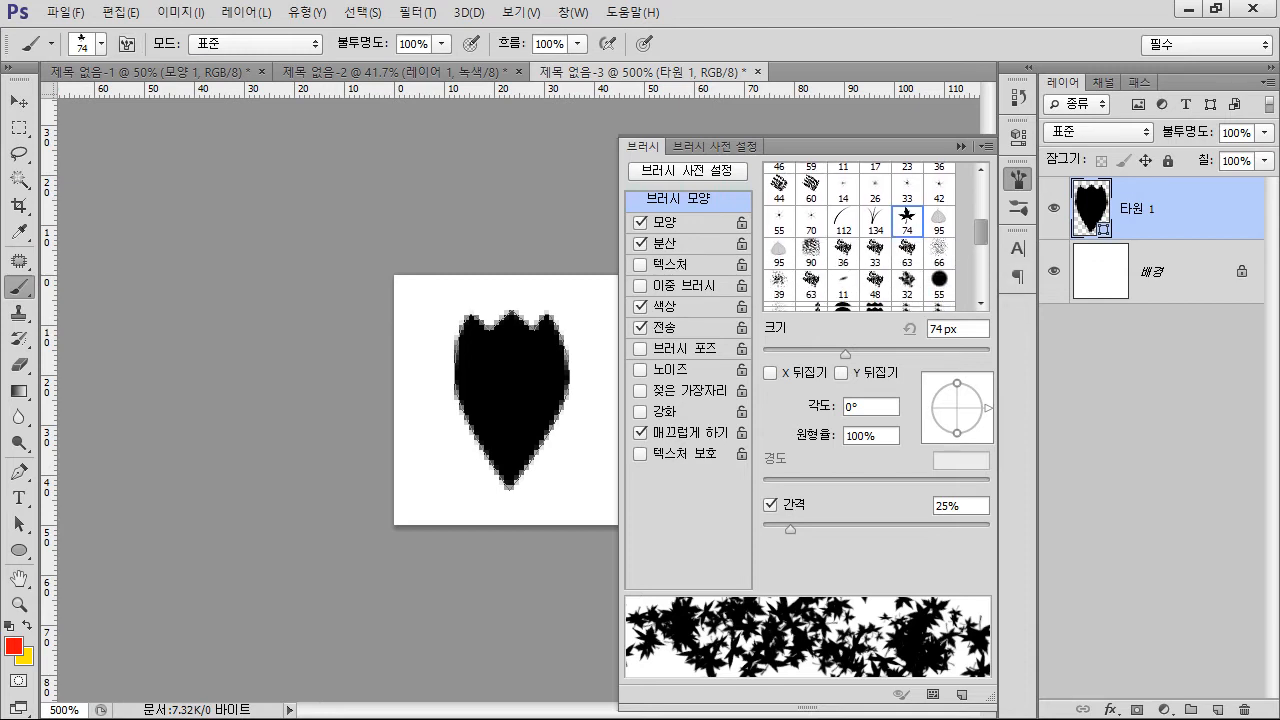
scroll(860, 236, down, 5)
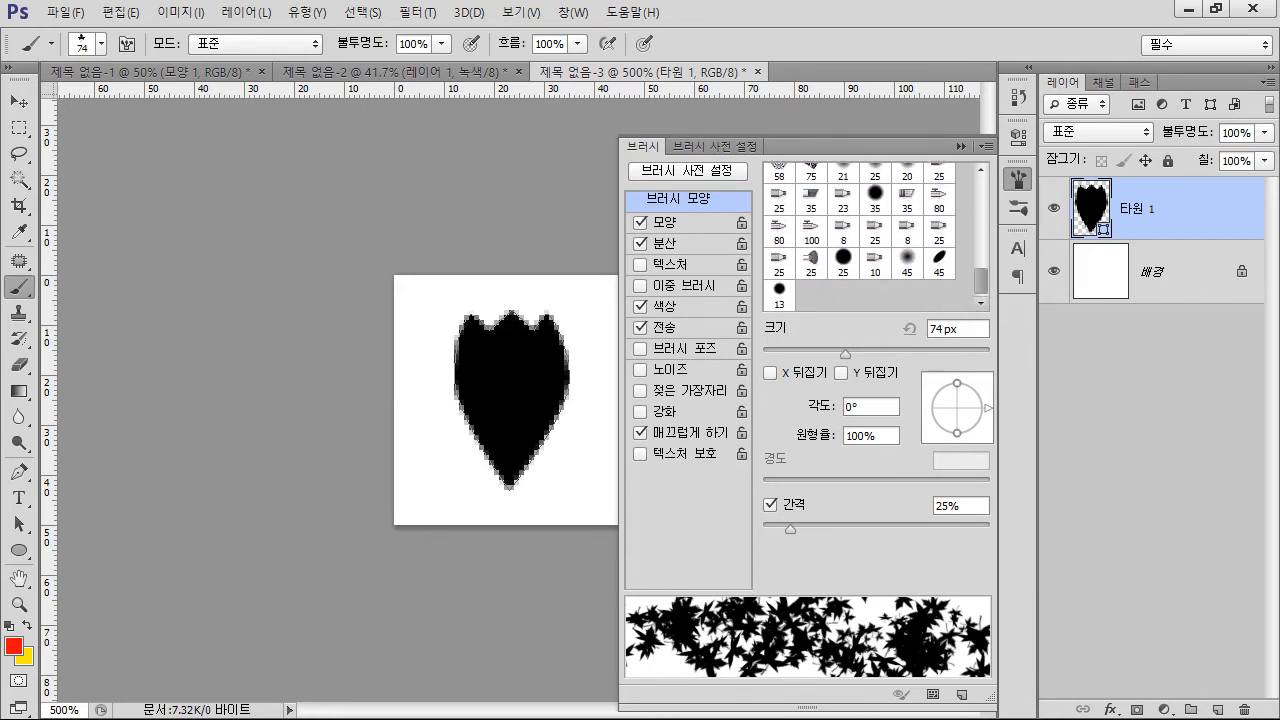
scroll(860, 236, up, 5)
scroll(860, 236, up, 1)
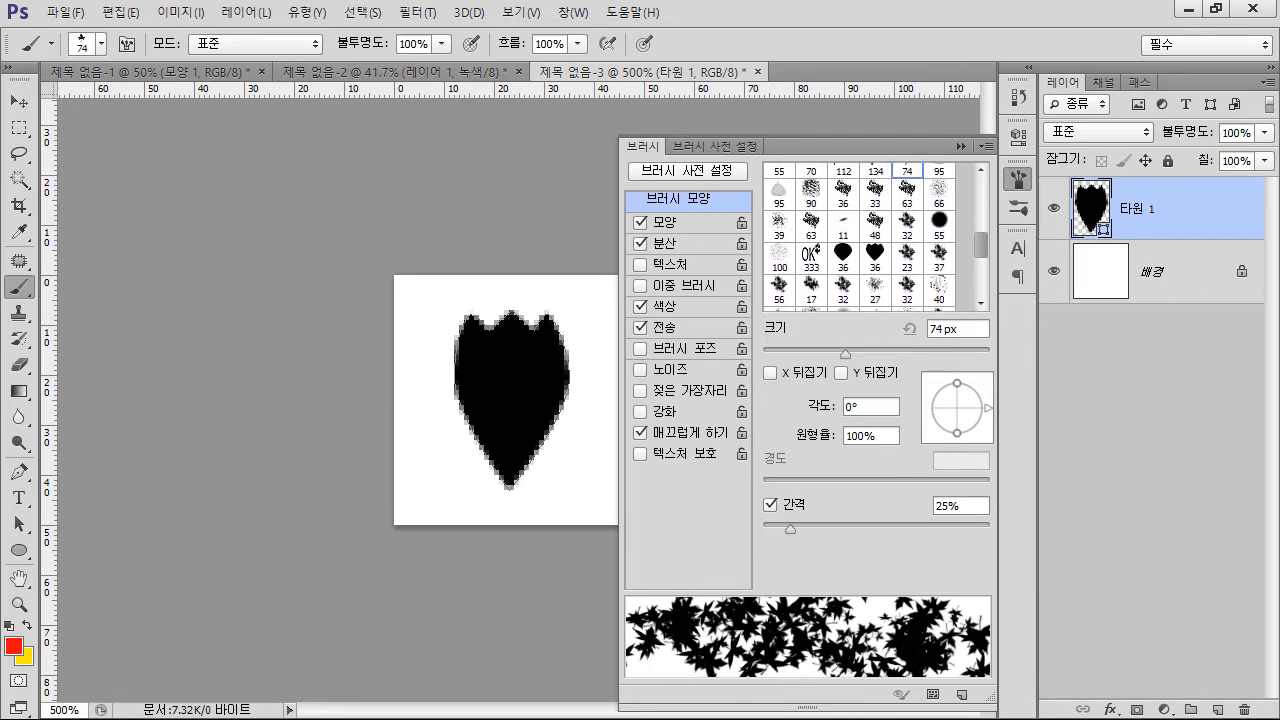
click(875, 257)
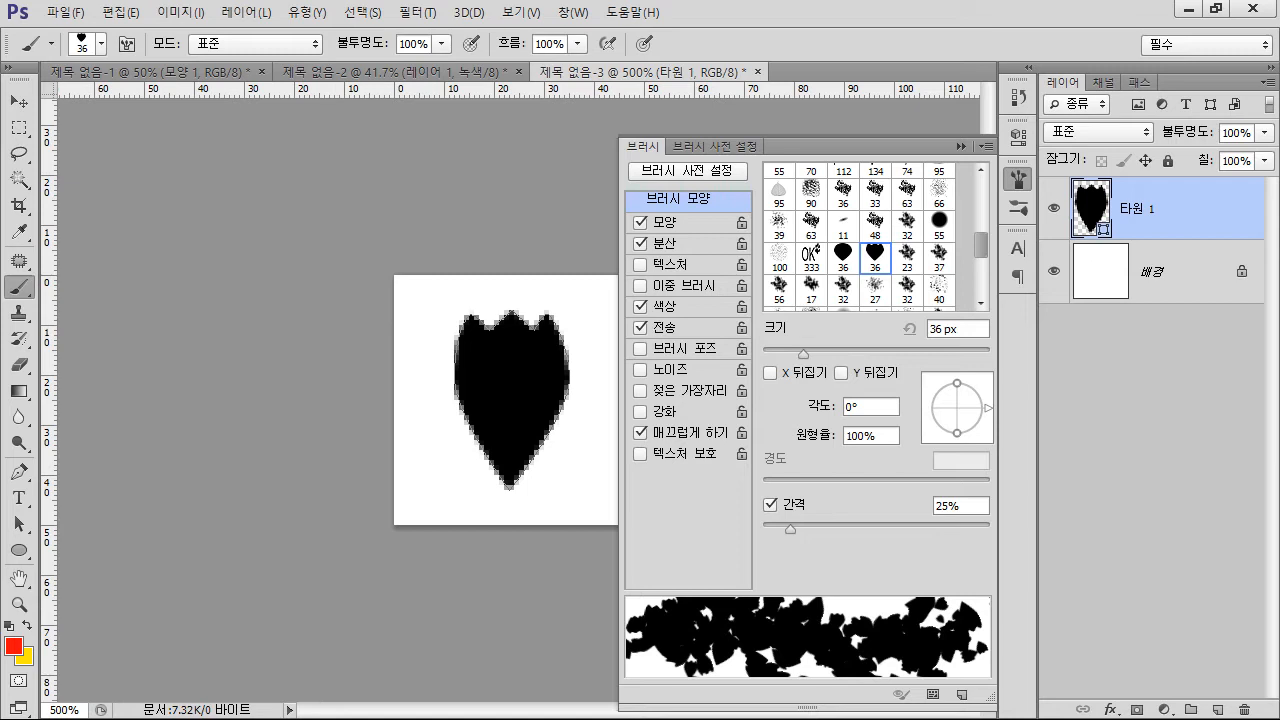
Set the brush's scattering to 450% on both axes and its count jitter to 100%
click(666, 244)
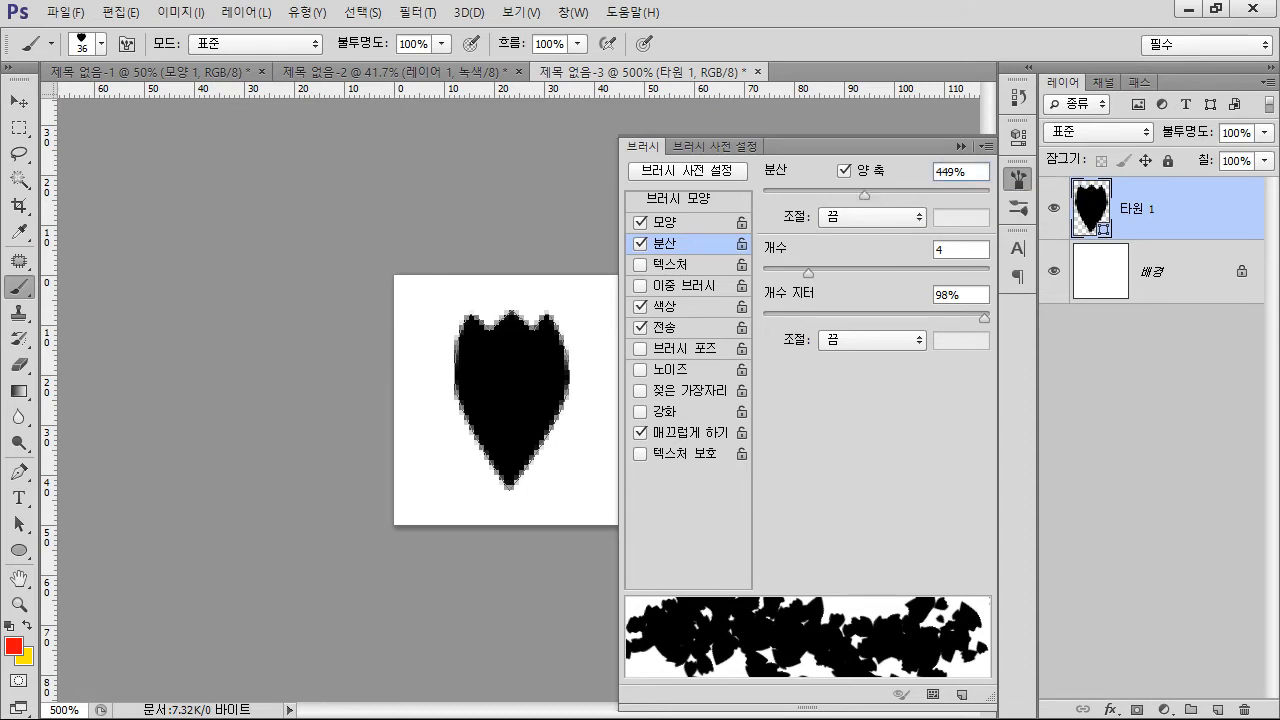
double_click(950, 172)
text(450)
drag(984, 318, 989, 318)
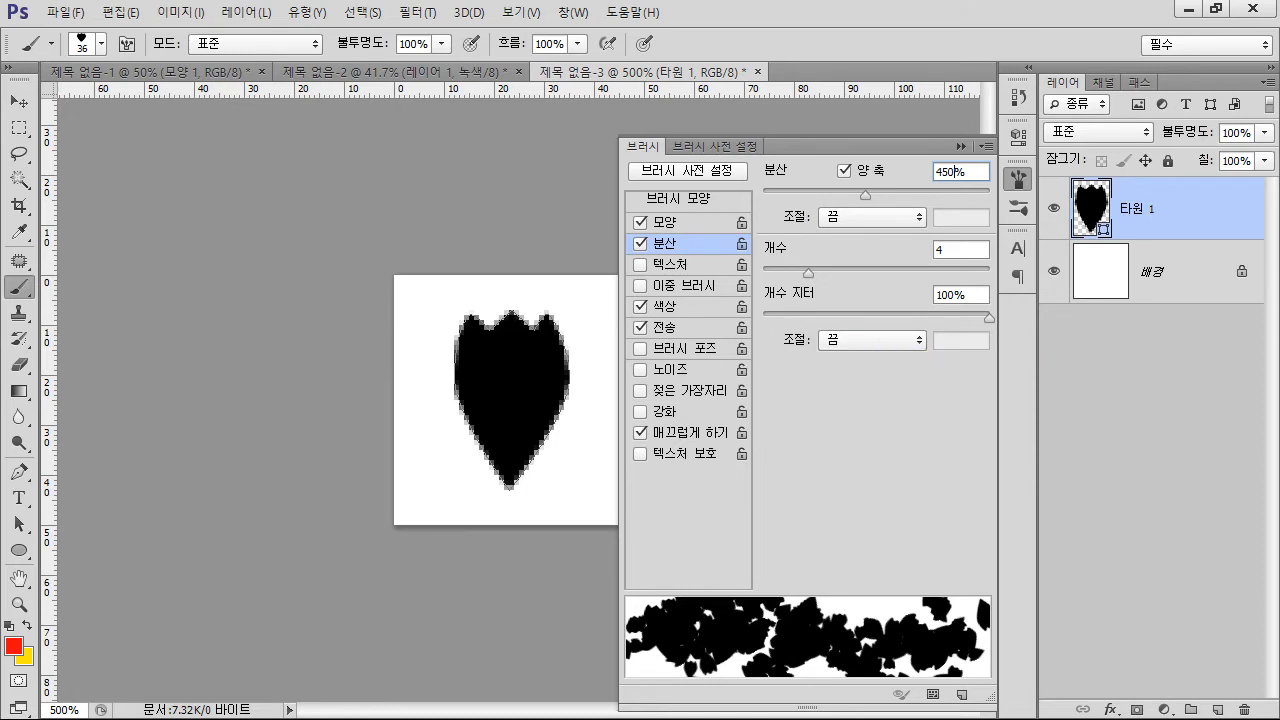
drag(989, 318, 763, 318)
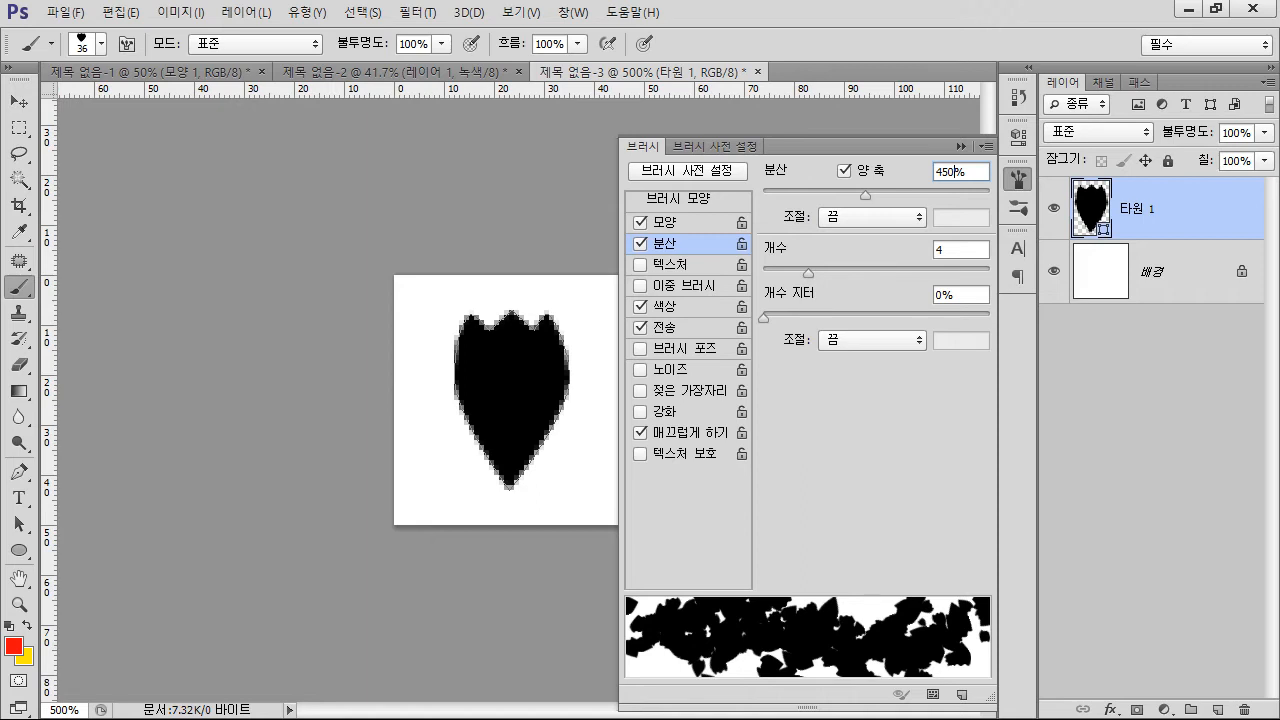
drag(763, 318, 989, 318)
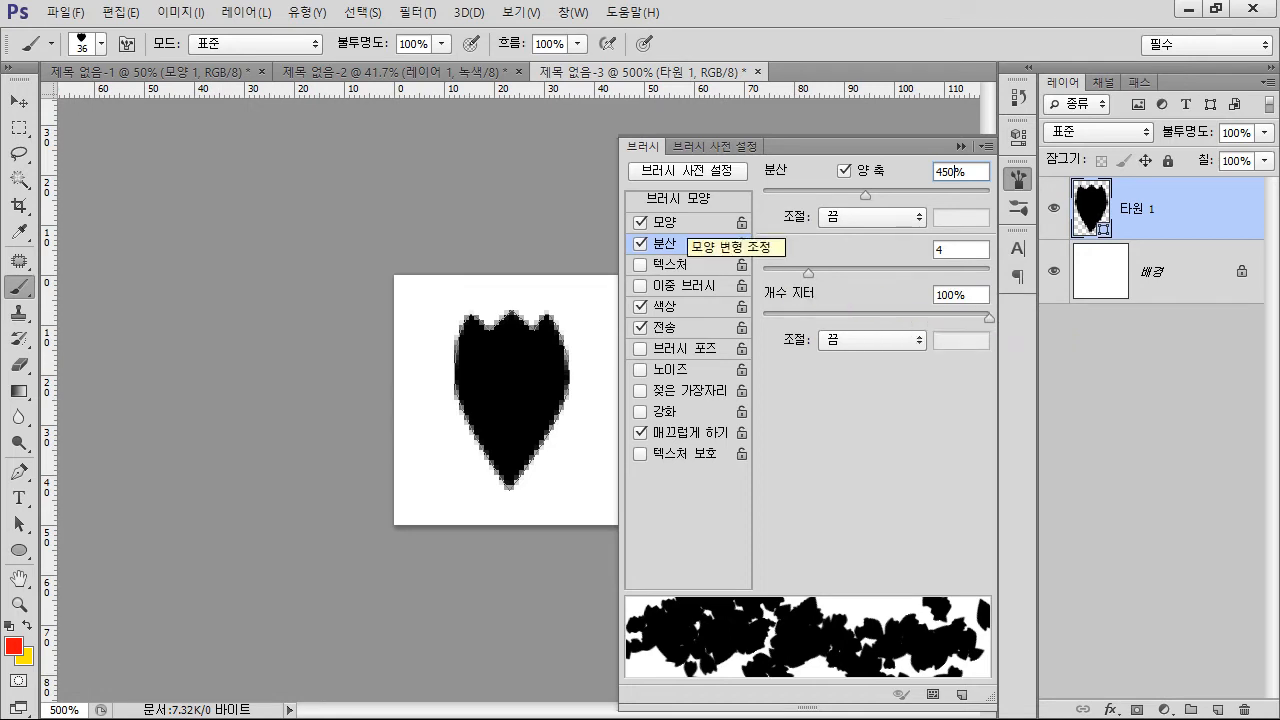
Review the brush's shape dynamics, scattering, color dynamics and transfer settings
click(685, 222)
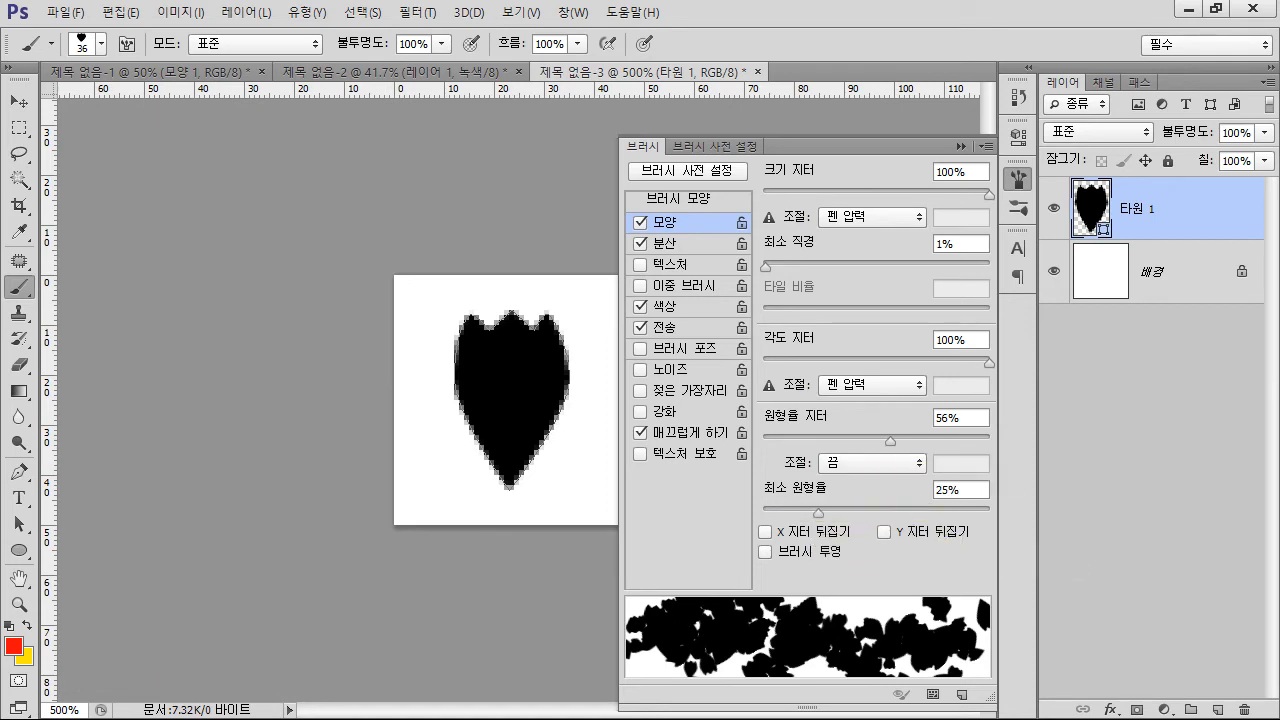
click(664, 243)
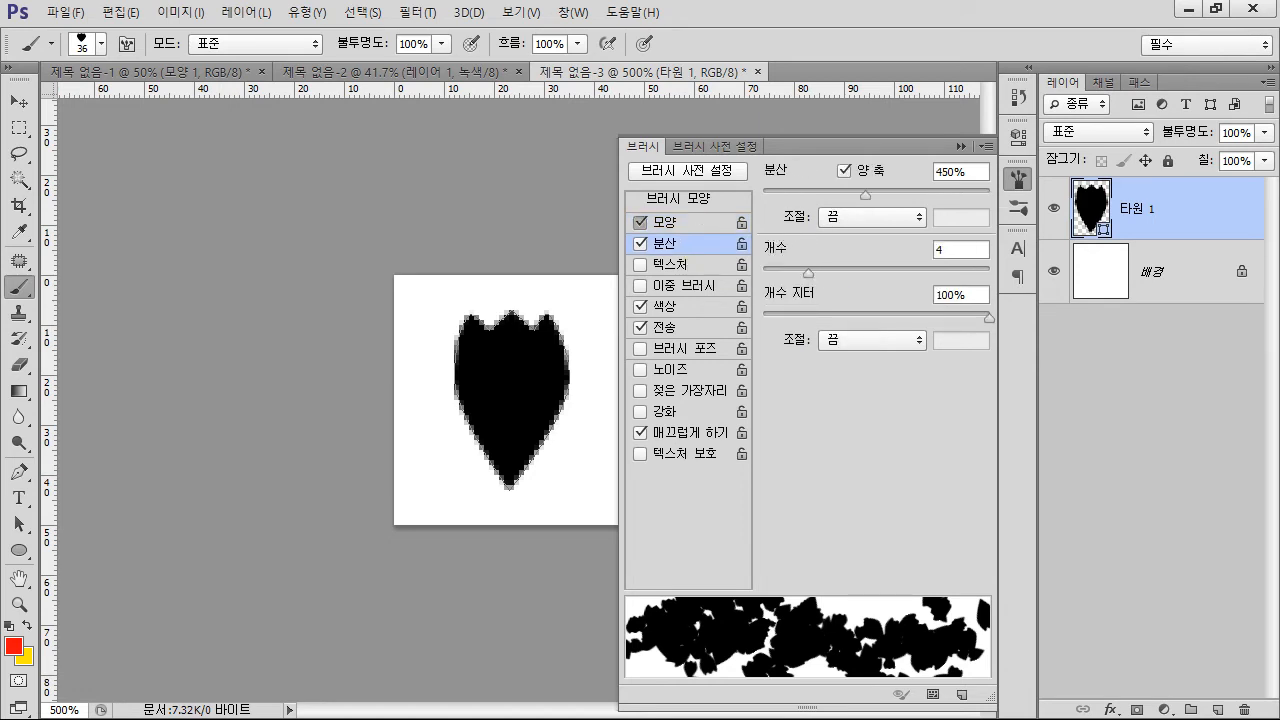
click(664, 222)
click(664, 243)
click(665, 223)
click(665, 244)
click(665, 223)
click(665, 244)
click(665, 307)
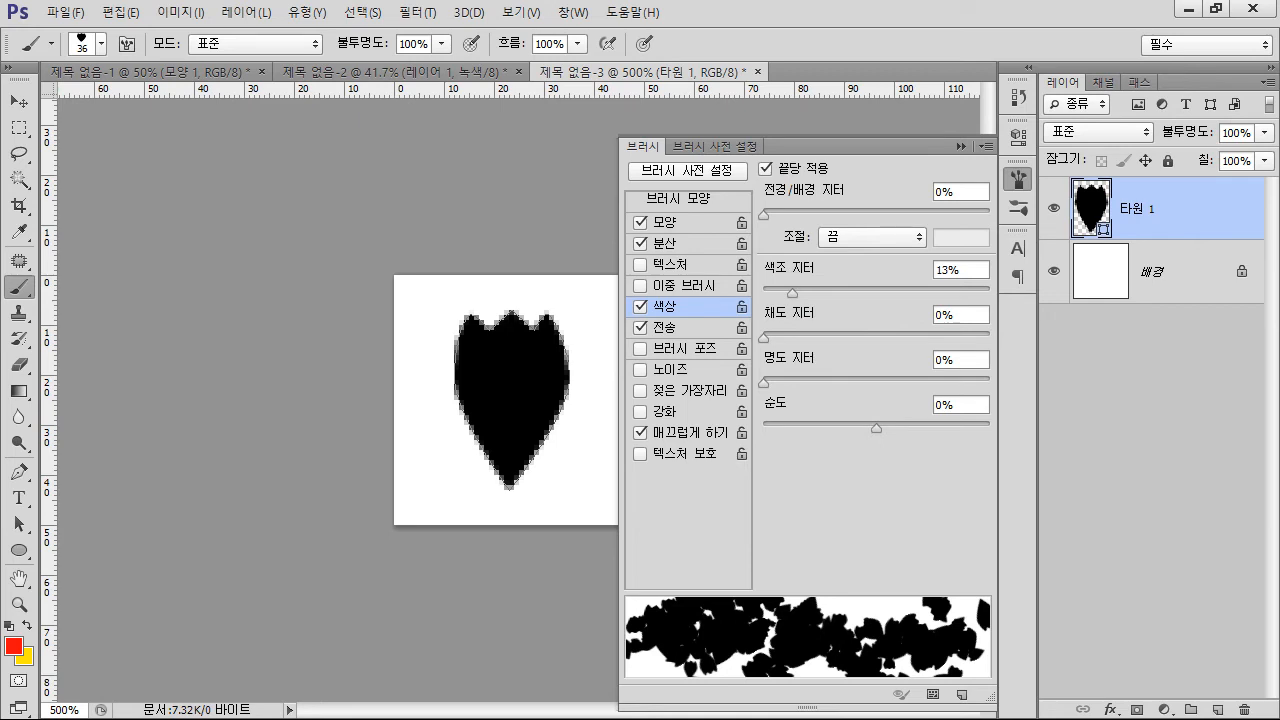
click(660, 327)
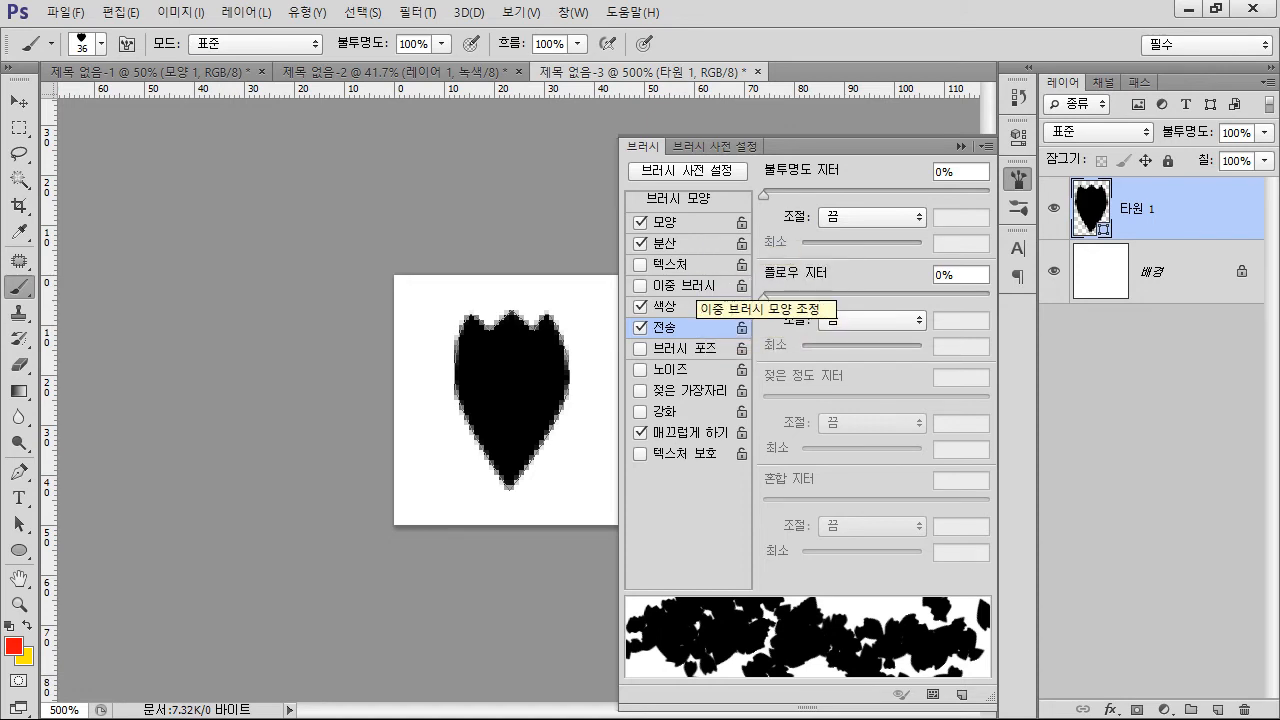
Switch to the 제목 없음-2 document, add a new empty layer, and hide 레이어 1 with the maple leaves
click(1017, 180)
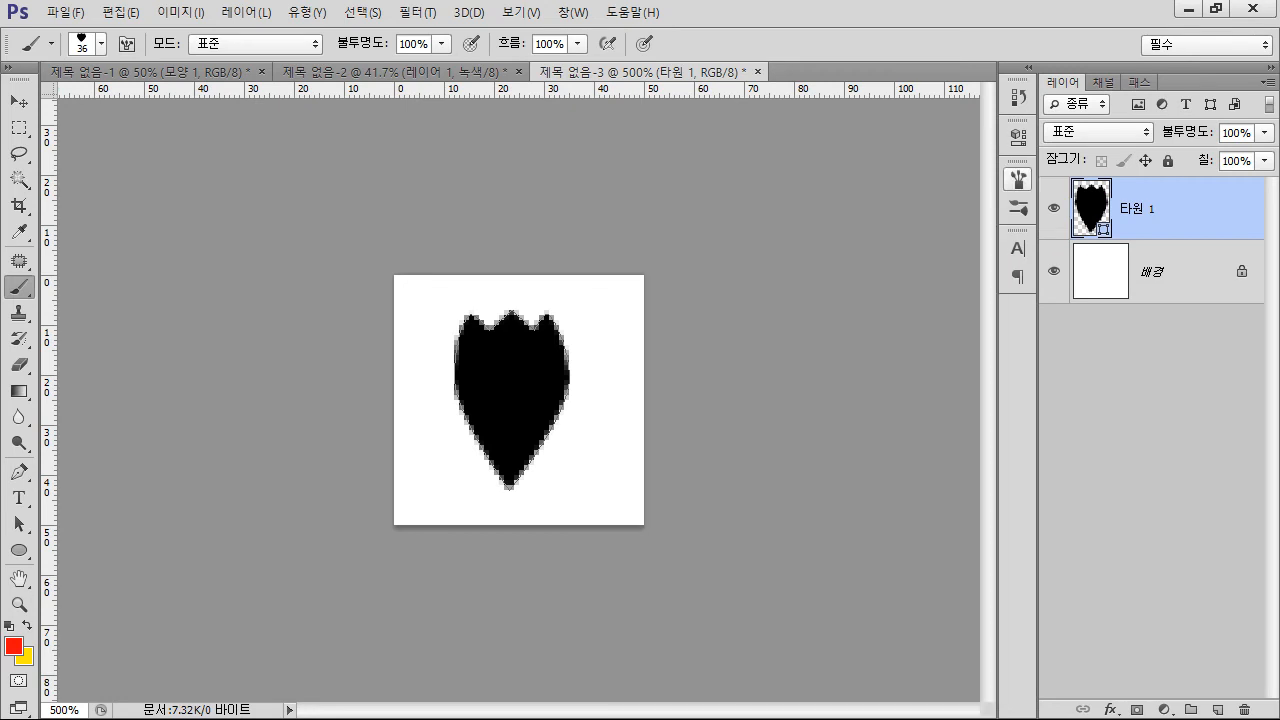
click(400, 72)
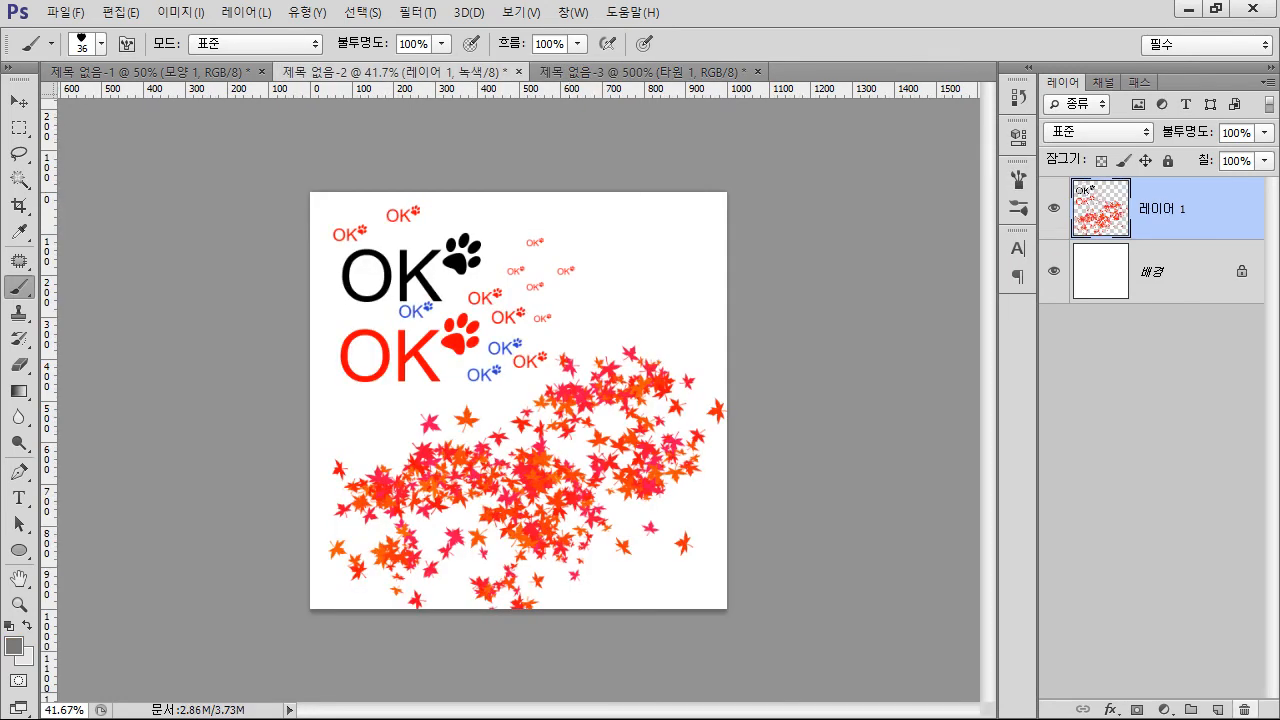
click(1217, 709)
click(1053, 271)
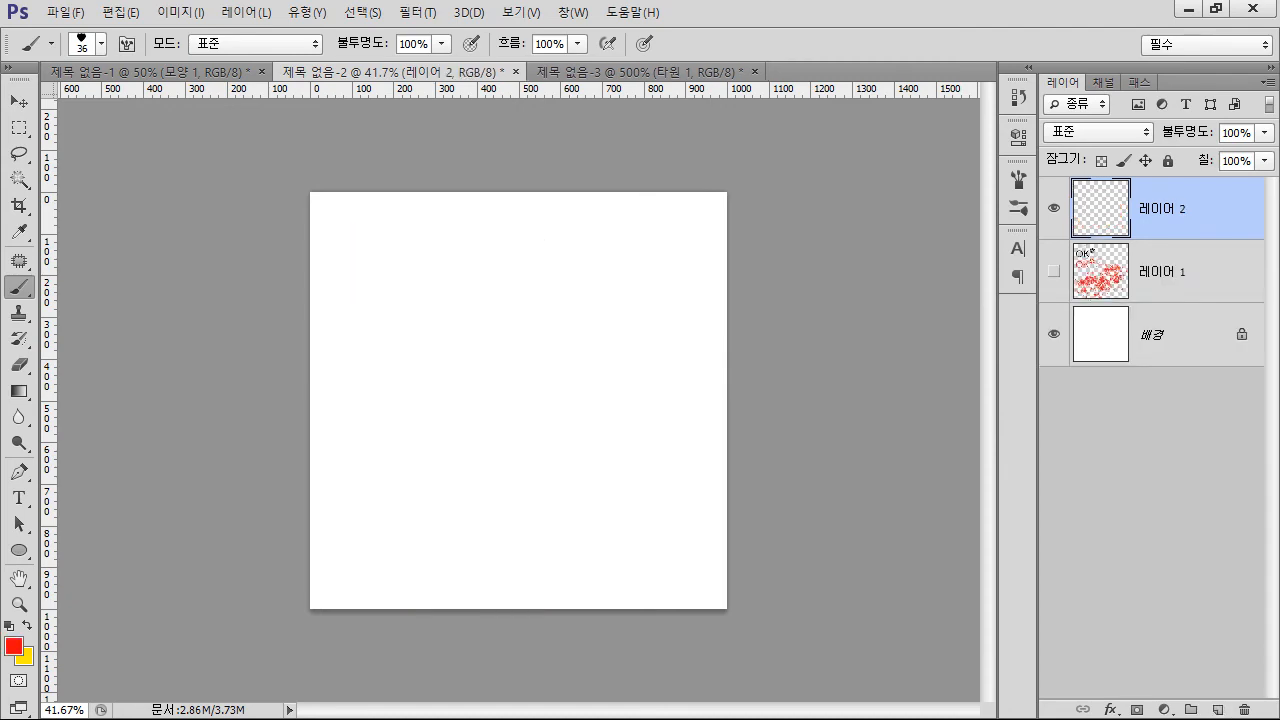
Set the foreground color to very pale pink fee9ff and return to the Brush tool
click(14, 646)
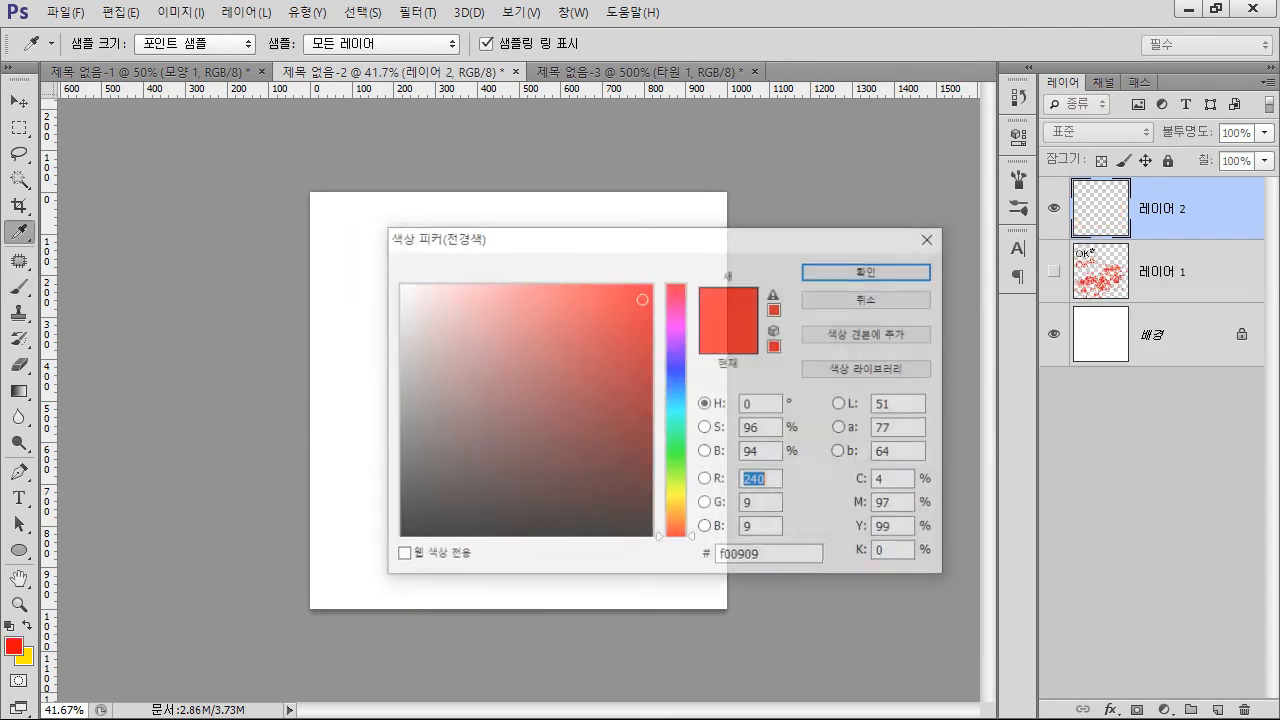
click(678, 502)
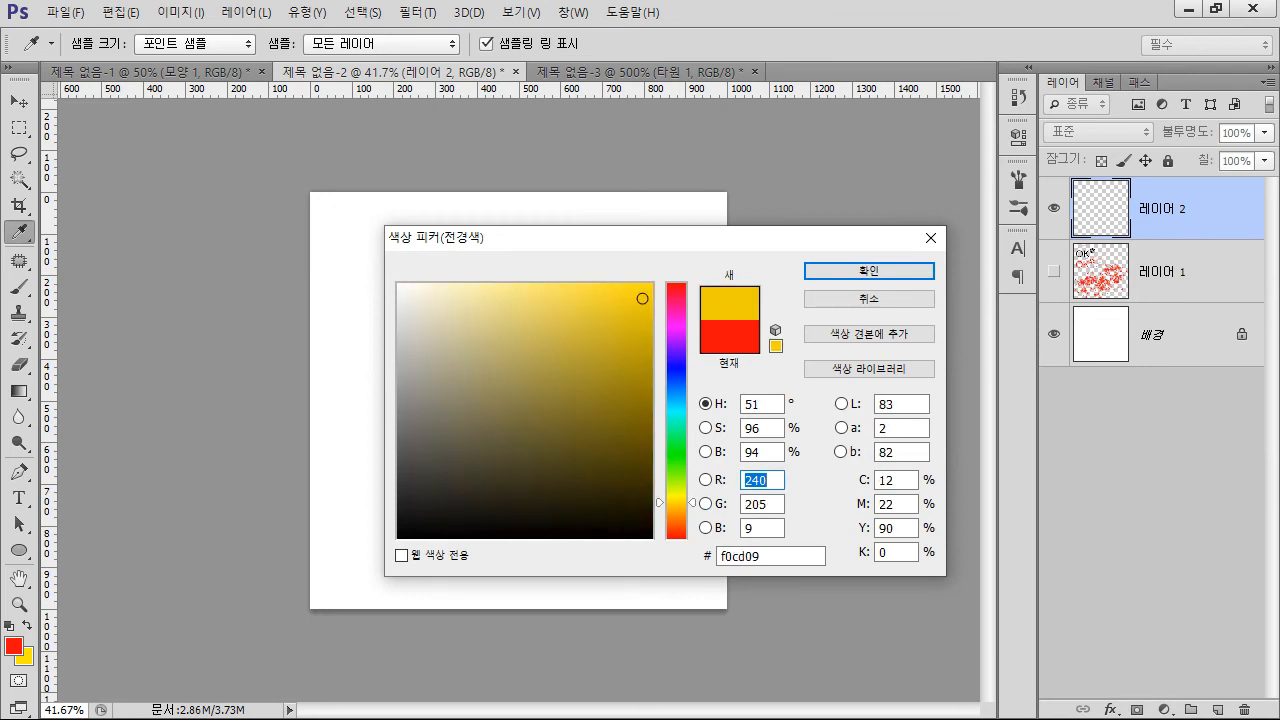
drag(678, 502, 678, 328)
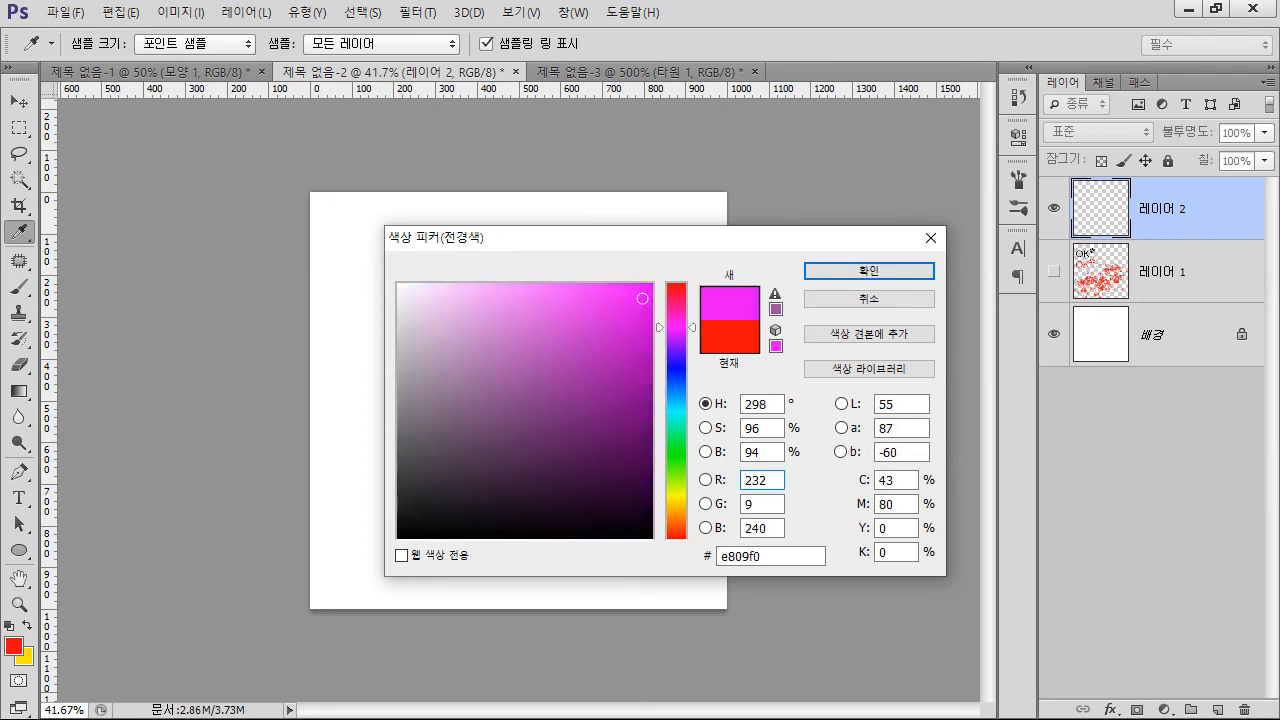
drag(423, 287, 419, 285)
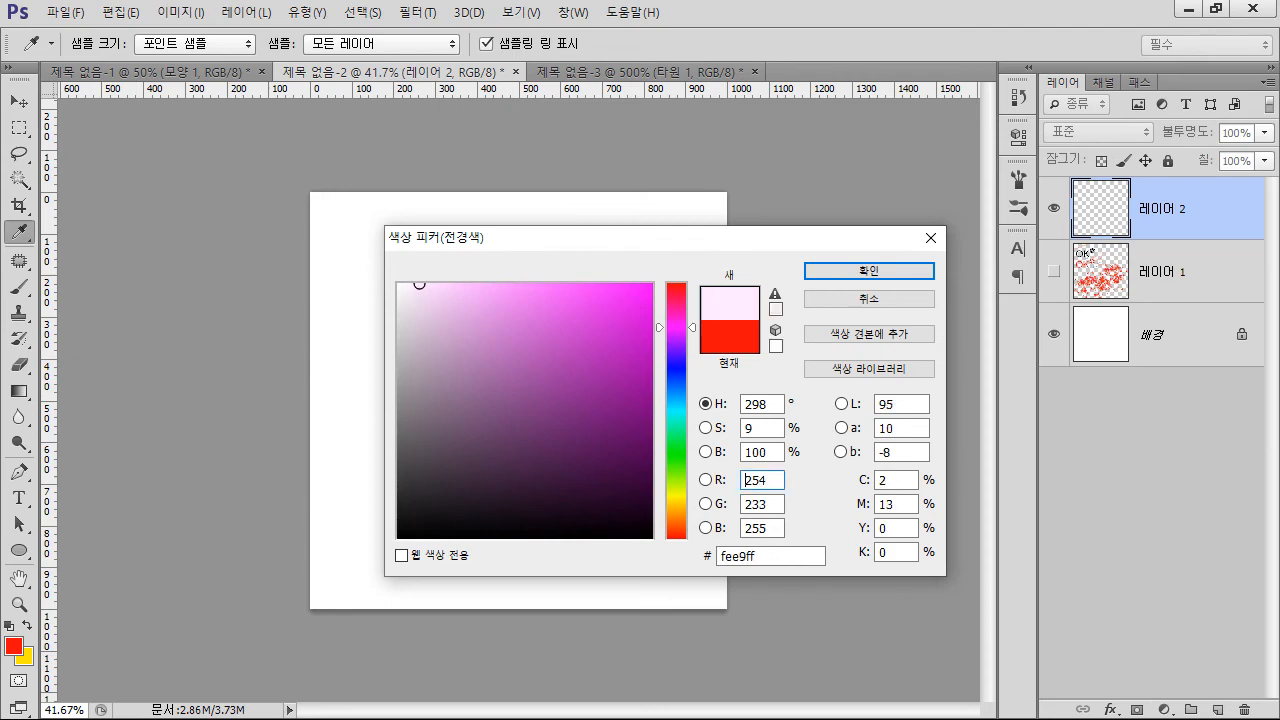
key(Return)
key(b)
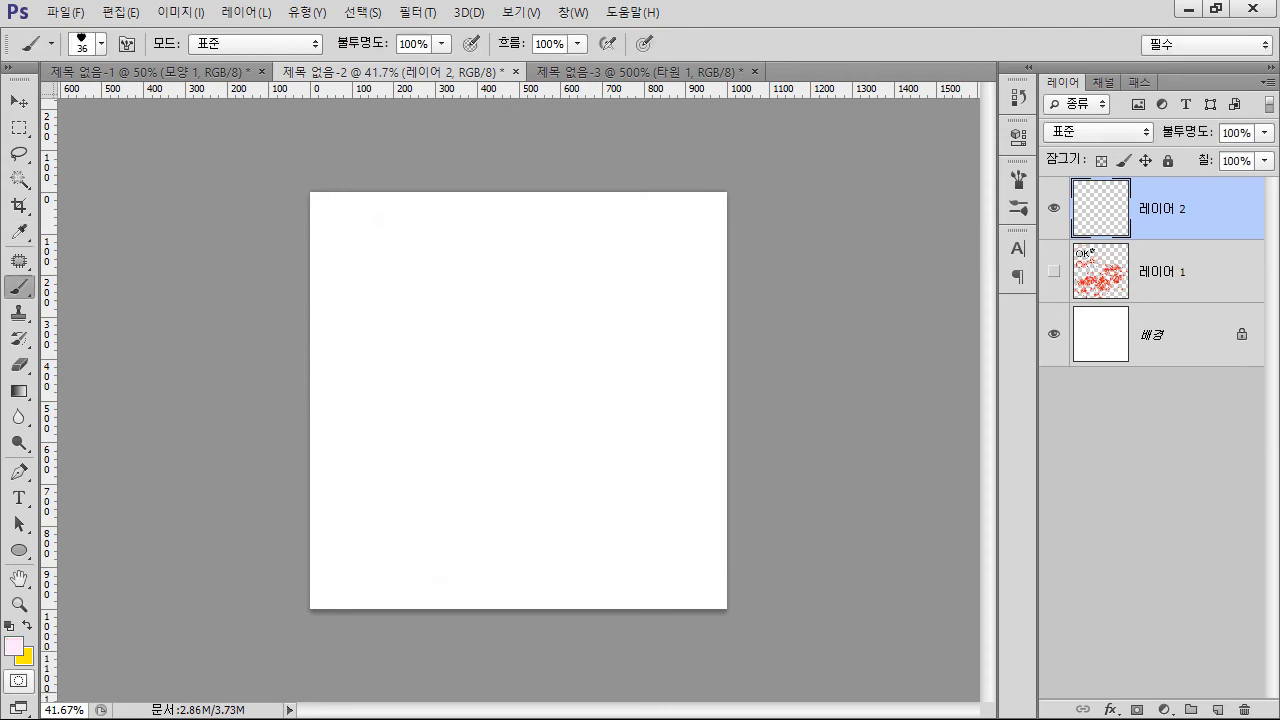
Set the background color to a near-white pink, fff8ff
click(23, 655)
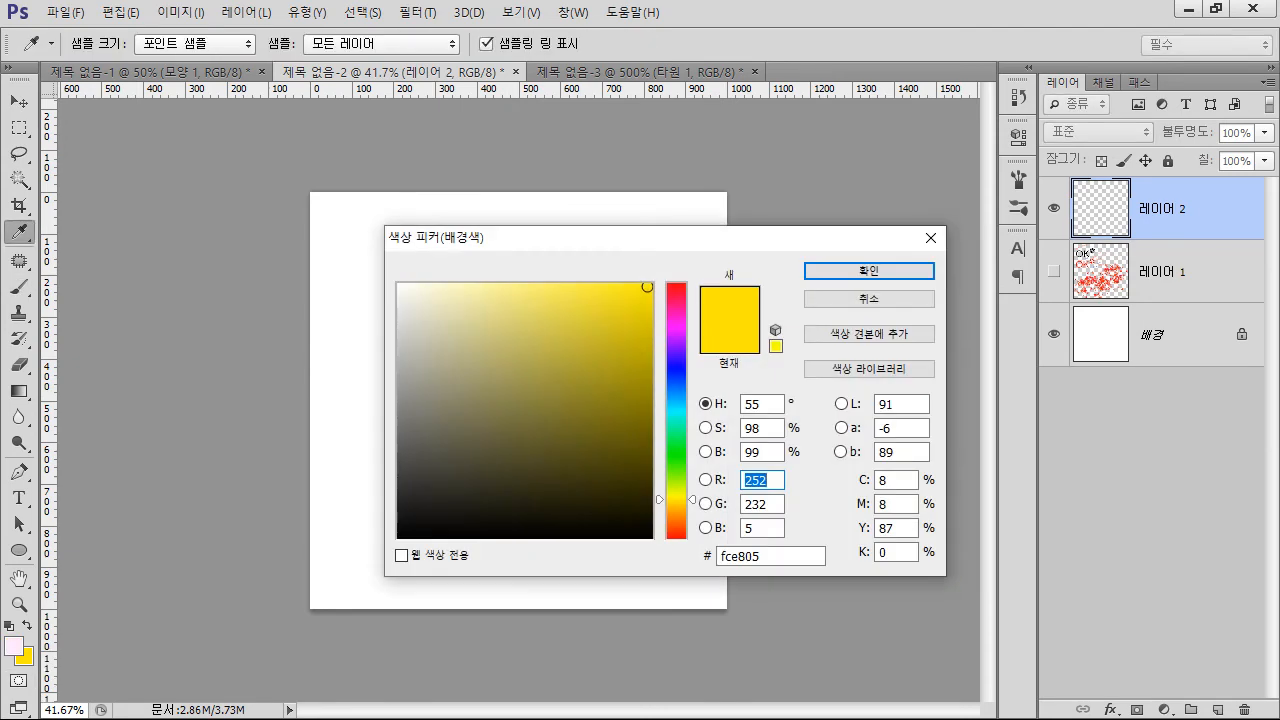
click(677, 326)
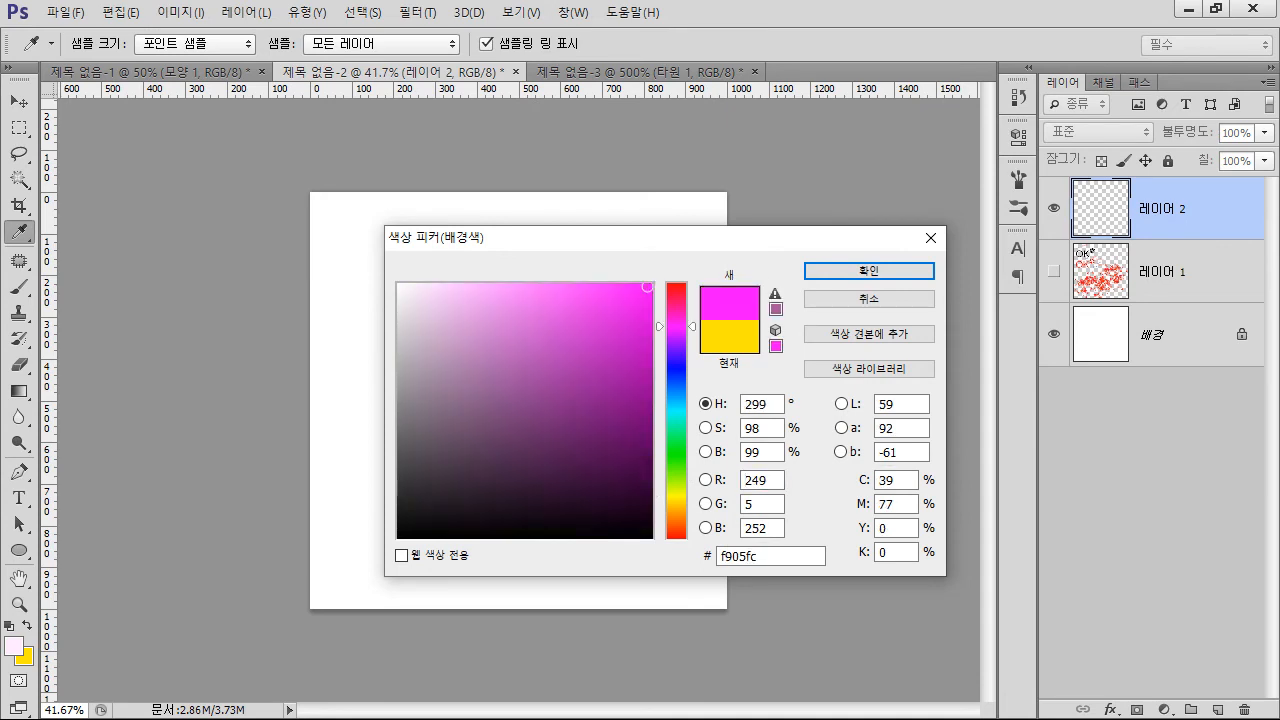
click(404, 285)
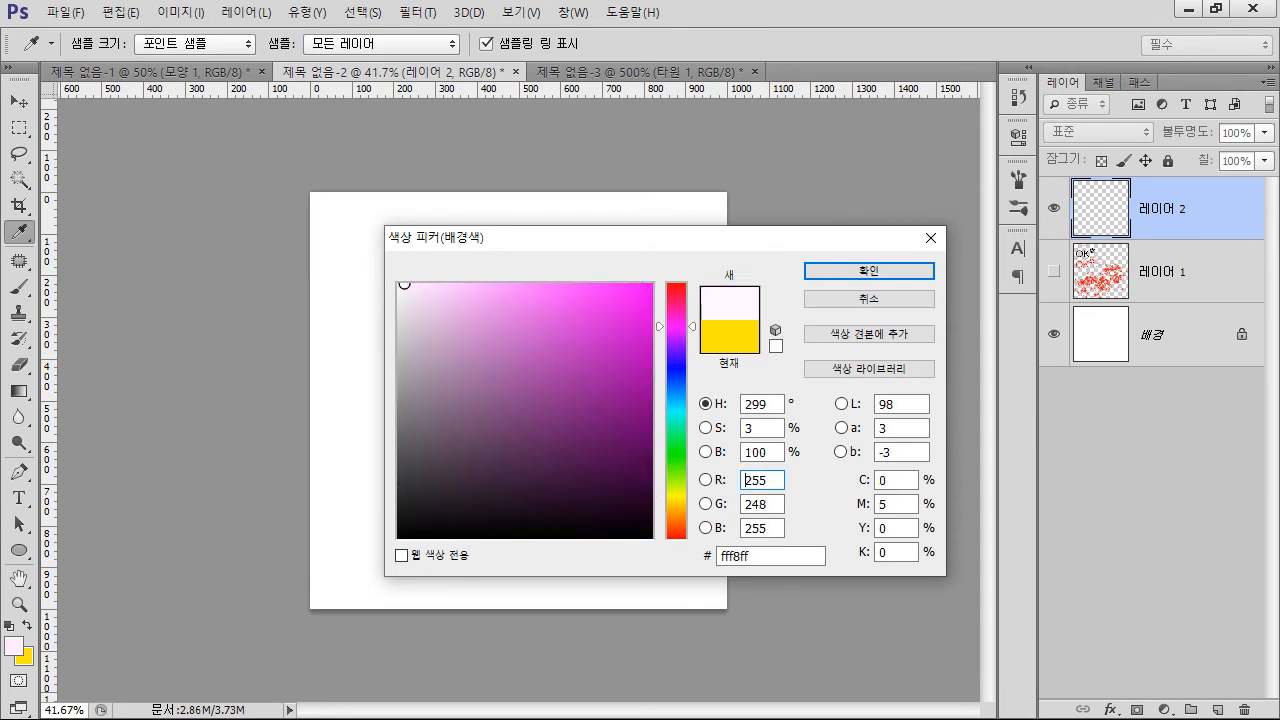
key(Return)
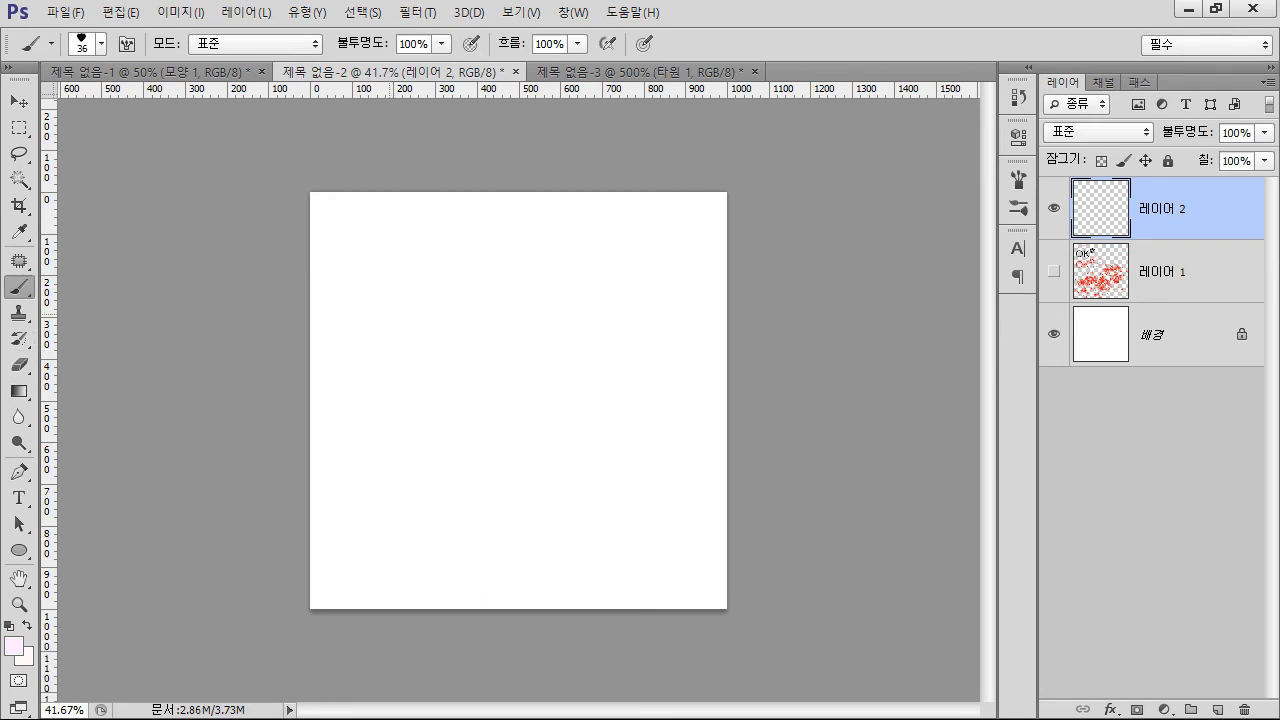
Paint several sweeping strokes of pale pink petals across the canvas on 레이어 2
mouse_move(380, 295)
mouse_down()
mouse_move(615, 340)
mouse_move(432, 492)
mouse_up()
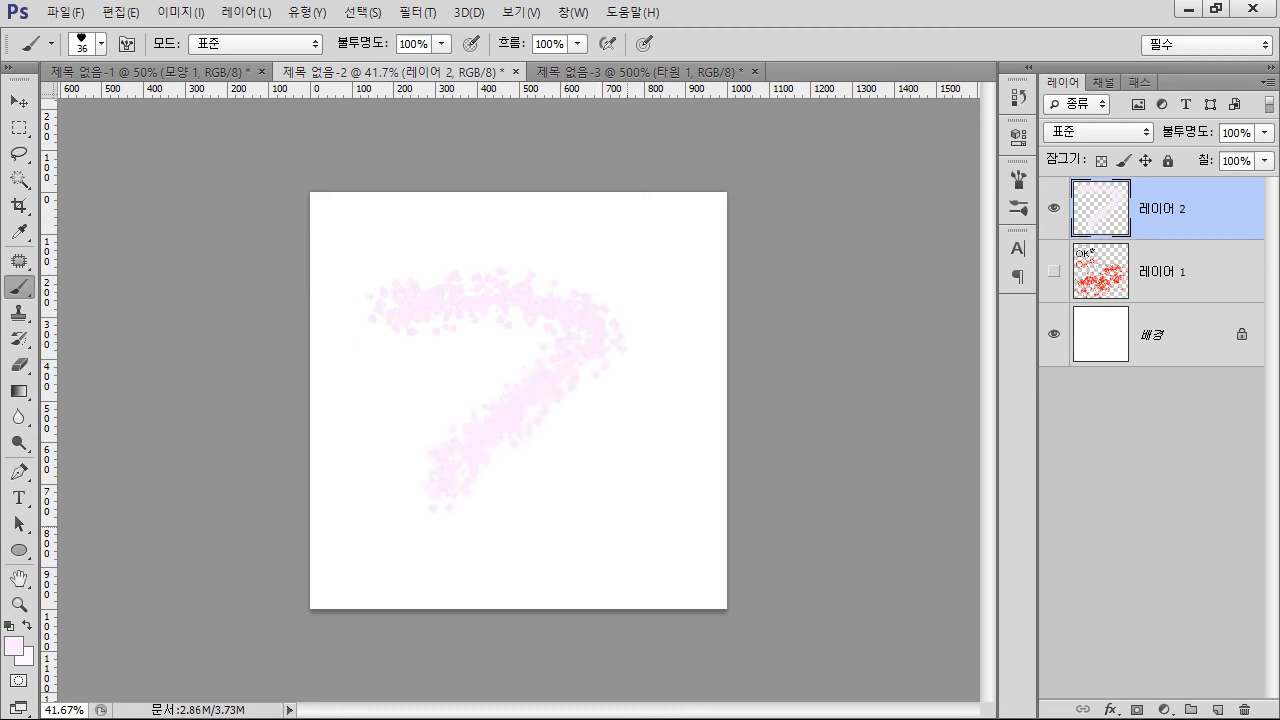
drag(670, 460, 618, 538)
drag(646, 400, 515, 540)
drag(415, 370, 348, 408)
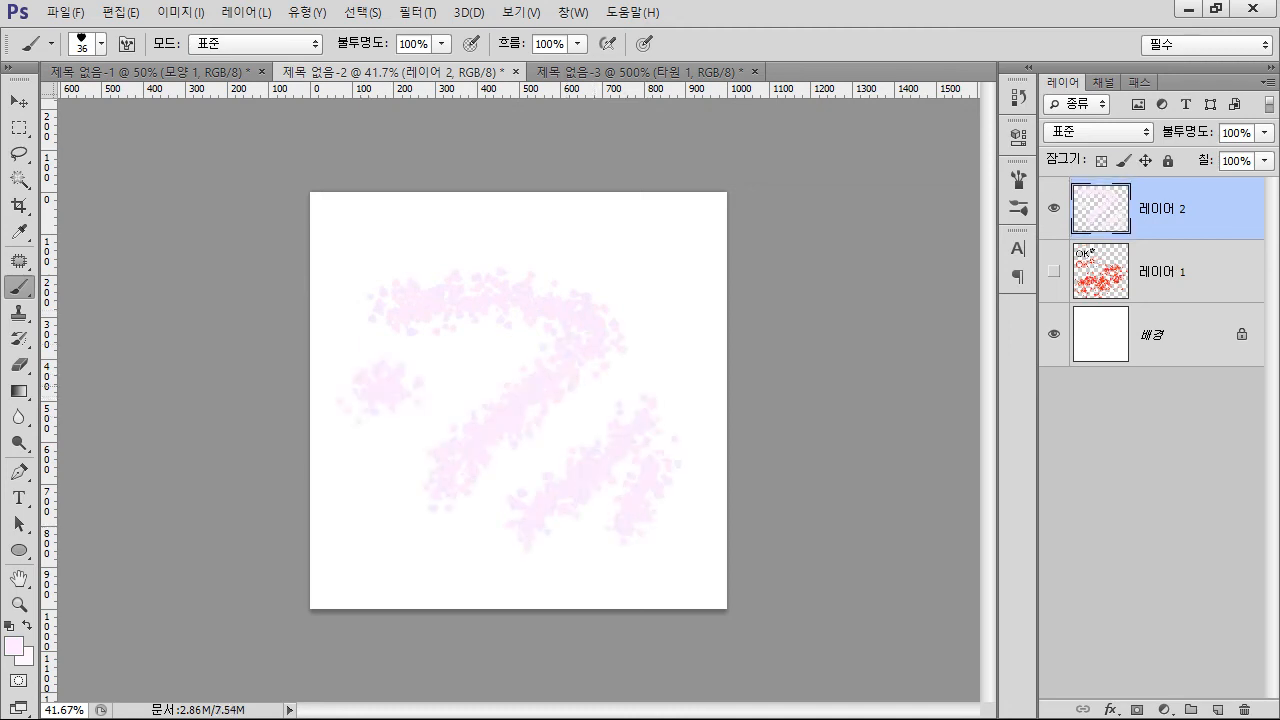
drag(518, 342, 460, 388)
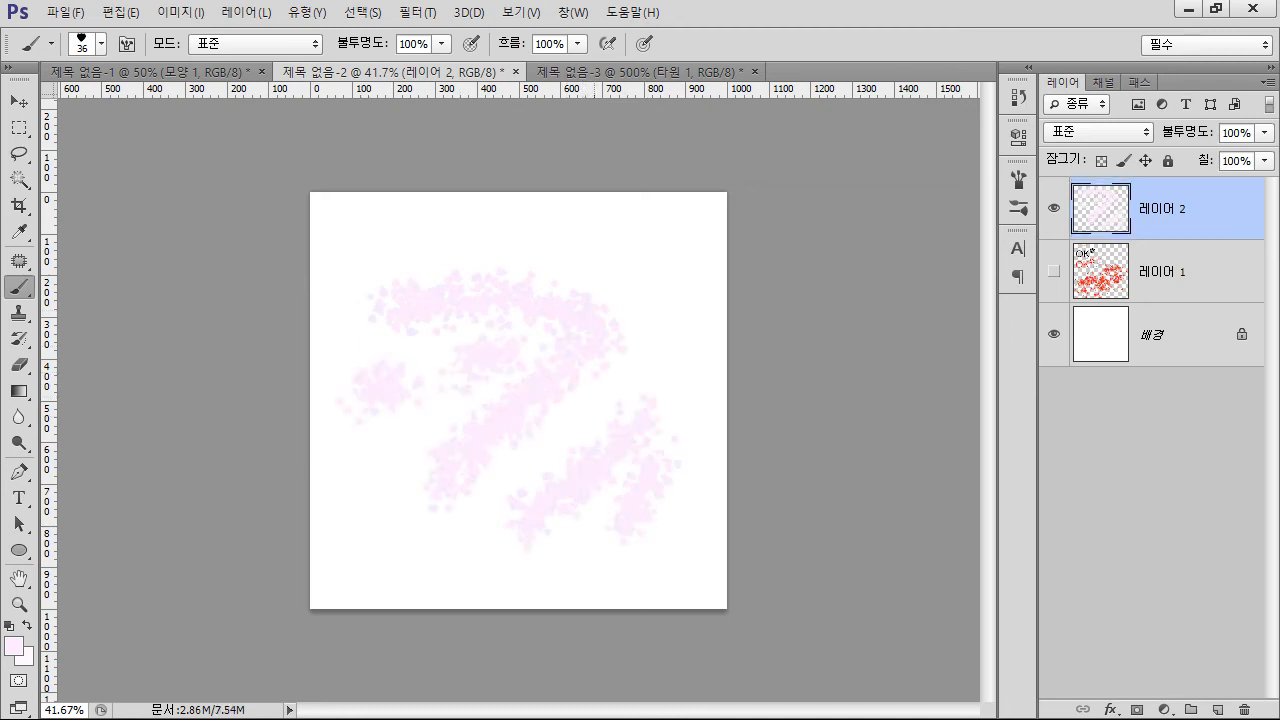
drag(585, 292, 720, 212)
Reset the colors to default black and white and fill the 배경 layer with black
click(1168, 335)
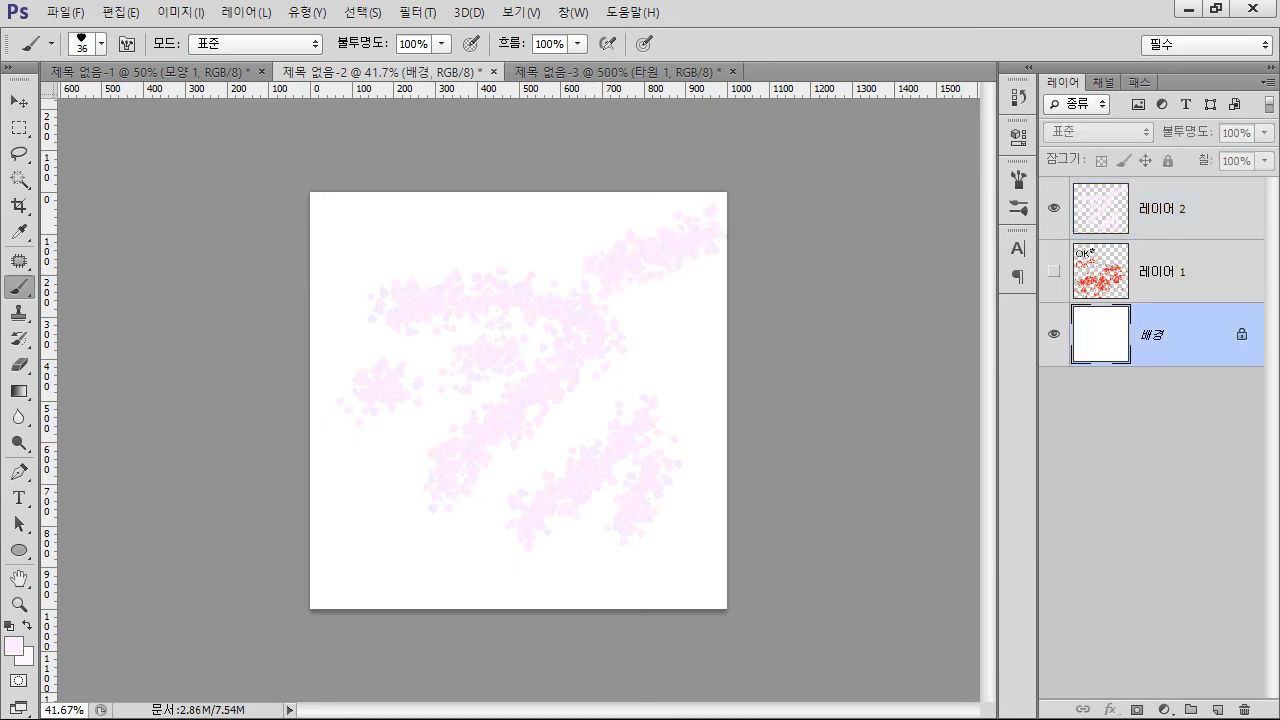
key(d)
key(alt+BackSpace)
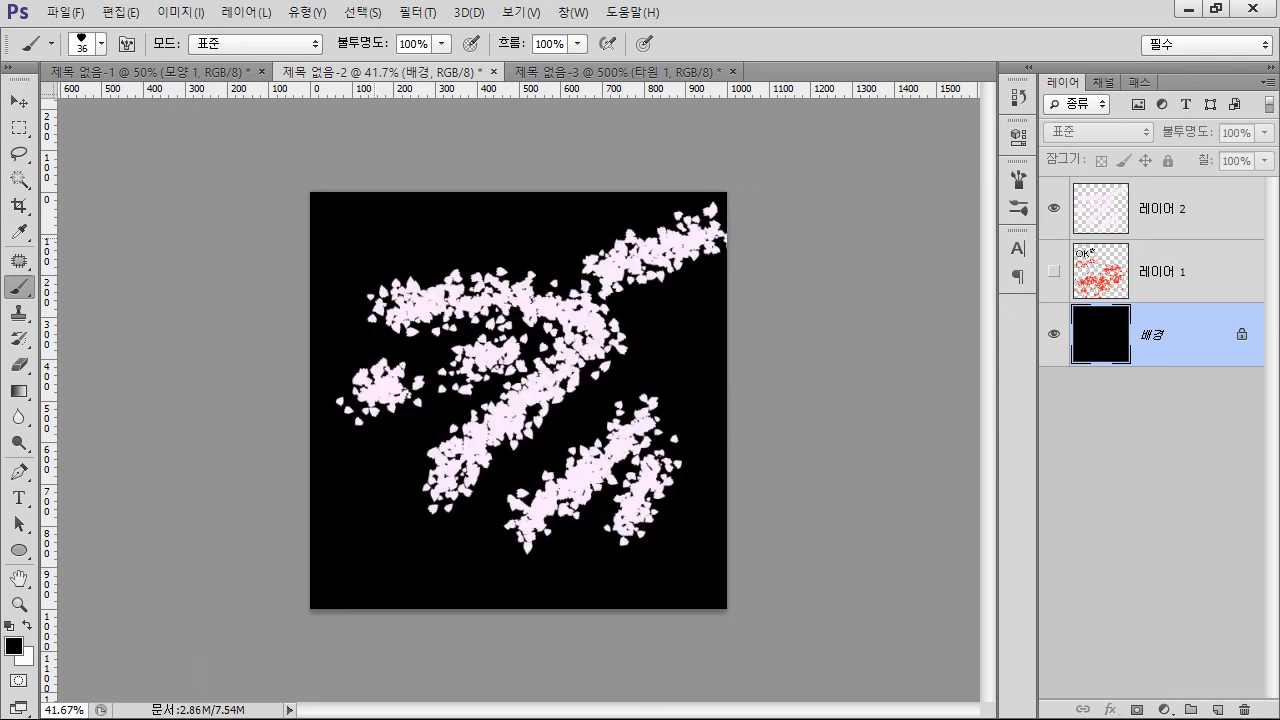
Examine the shape and scatter of the painted petals up close against the black background
key(z)
key(ctrl+plus)
key(ctrl+plus)
key(ctrl+plus)
key(ctrl+plus)
key(ctrl+plus)
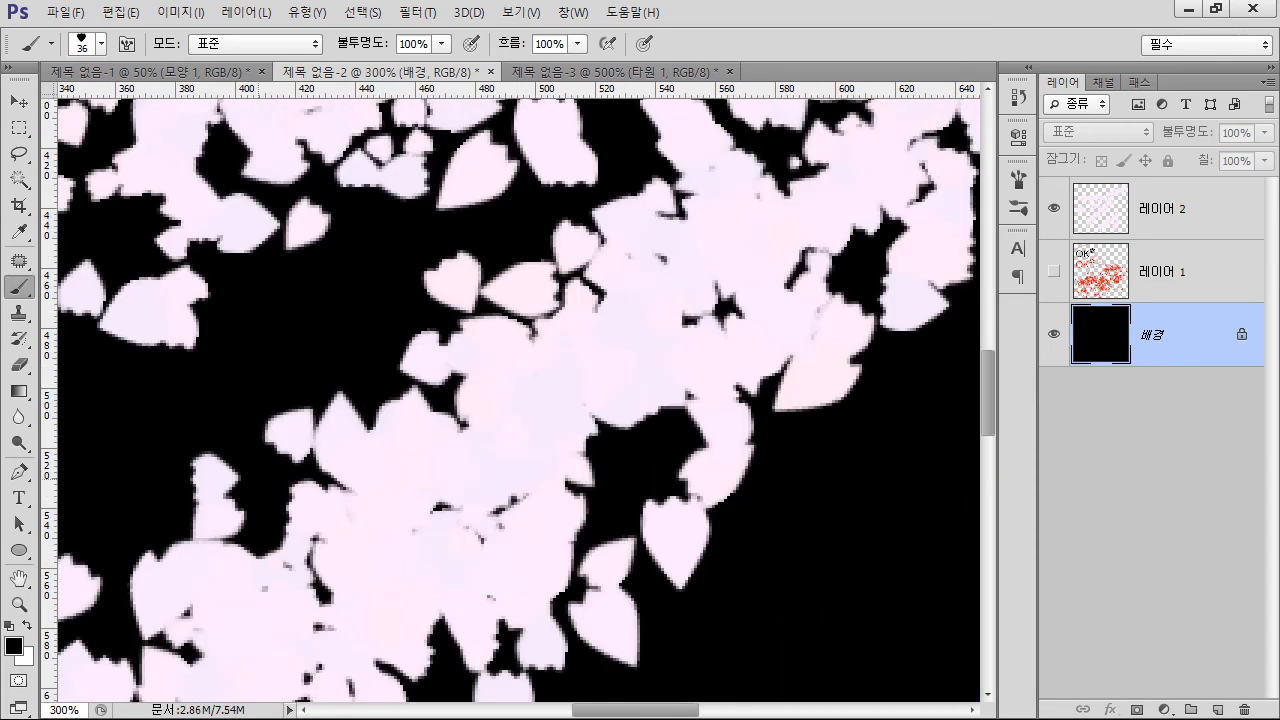
key(ctrl+minus)
key(ctrl+minus)
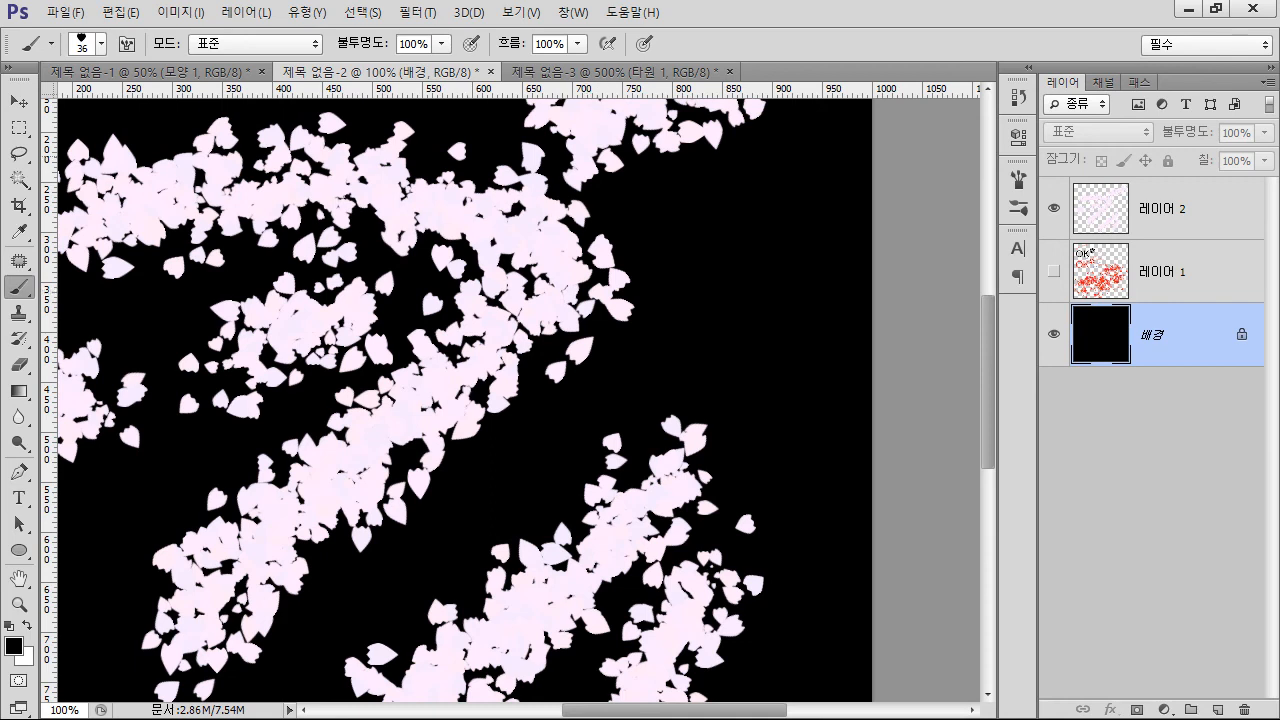
drag(400, 390, 648, 409)
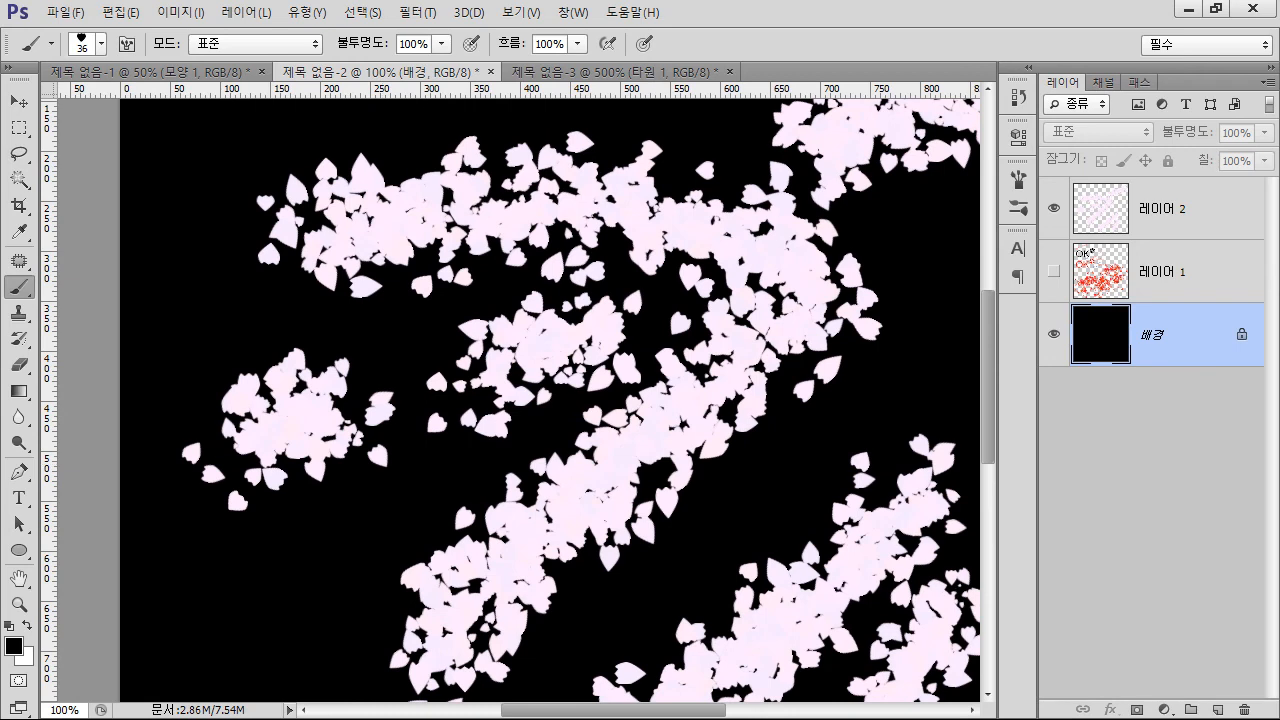
Set the foreground color to a stronger pink, ff81ef
click(14, 646)
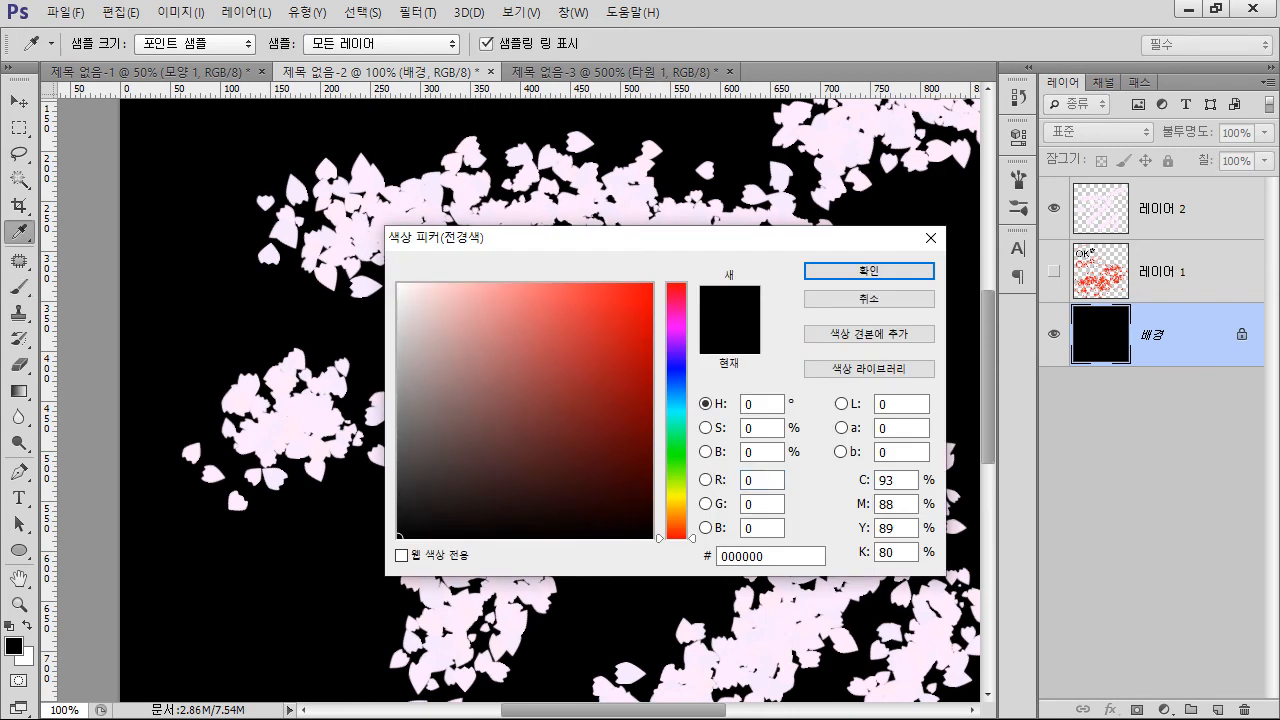
click(677, 321)
click(523, 284)
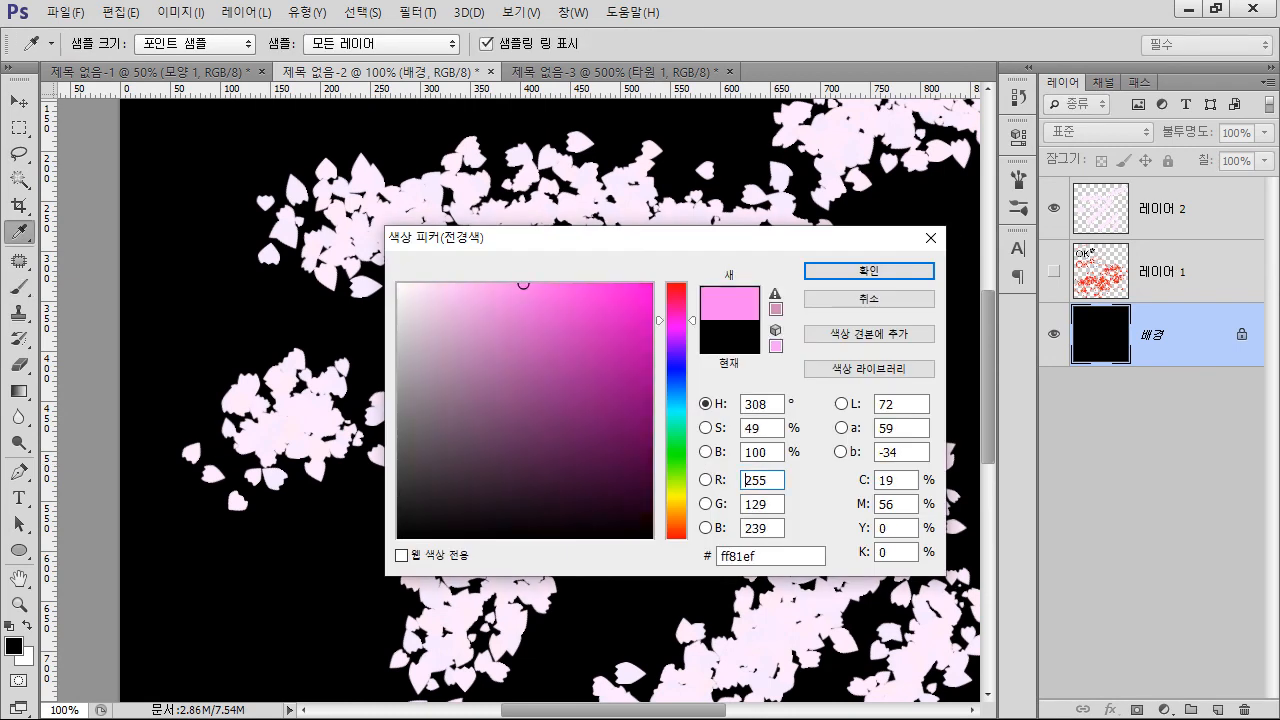
click(869, 271)
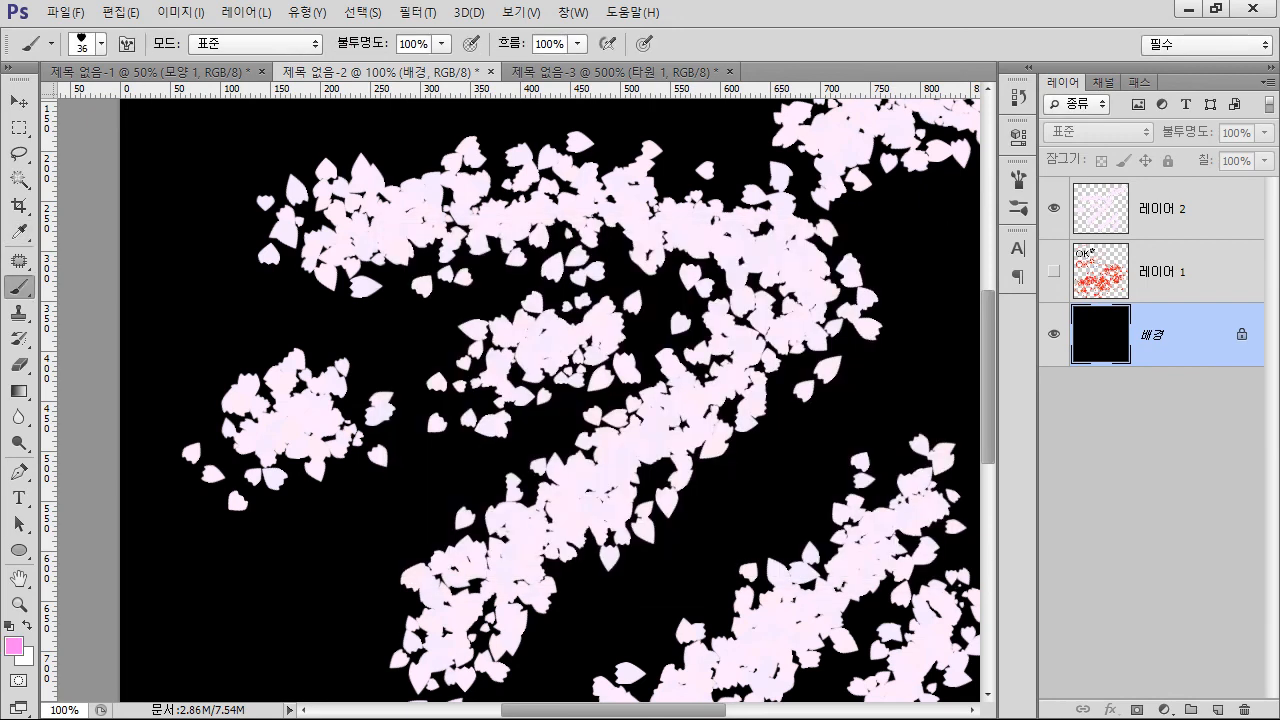
Paint clusters and loose scatterings of pink petals around the pale ones on the 배경 layer
drag(195, 605, 440, 520)
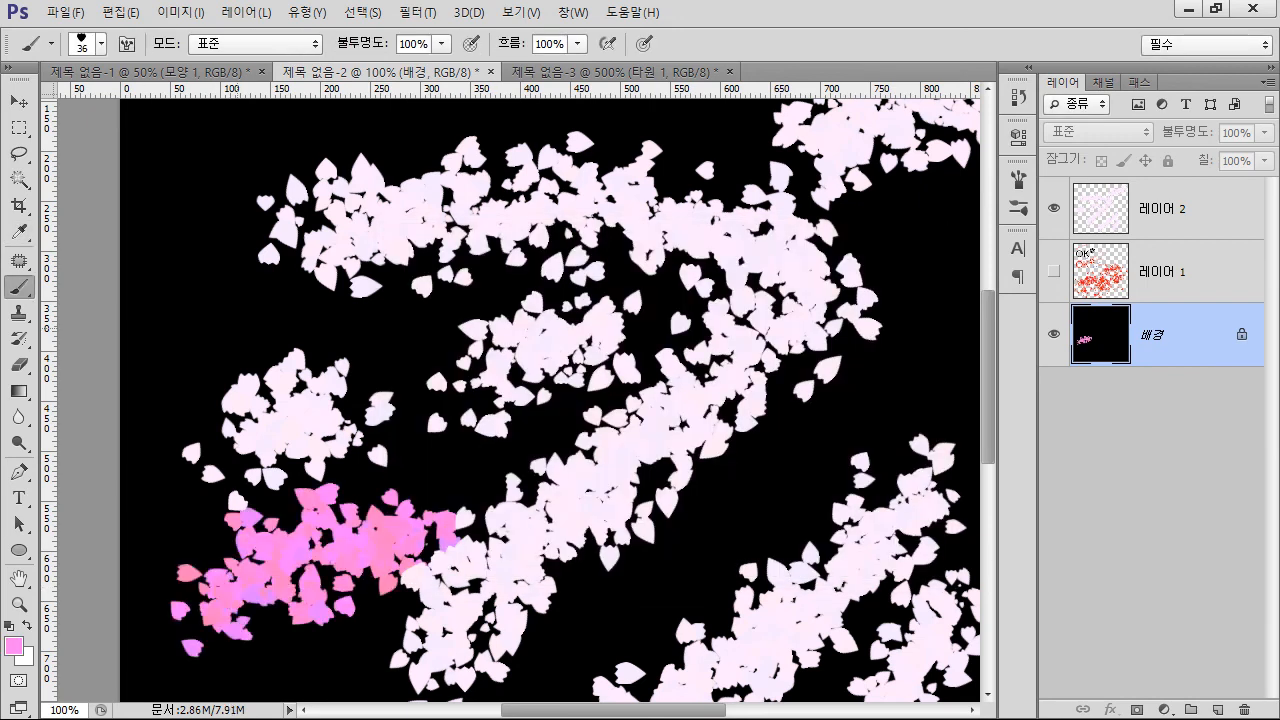
mouse_move(175, 275)
mouse_down()
mouse_move(440, 330)
mouse_move(495, 305)
mouse_up()
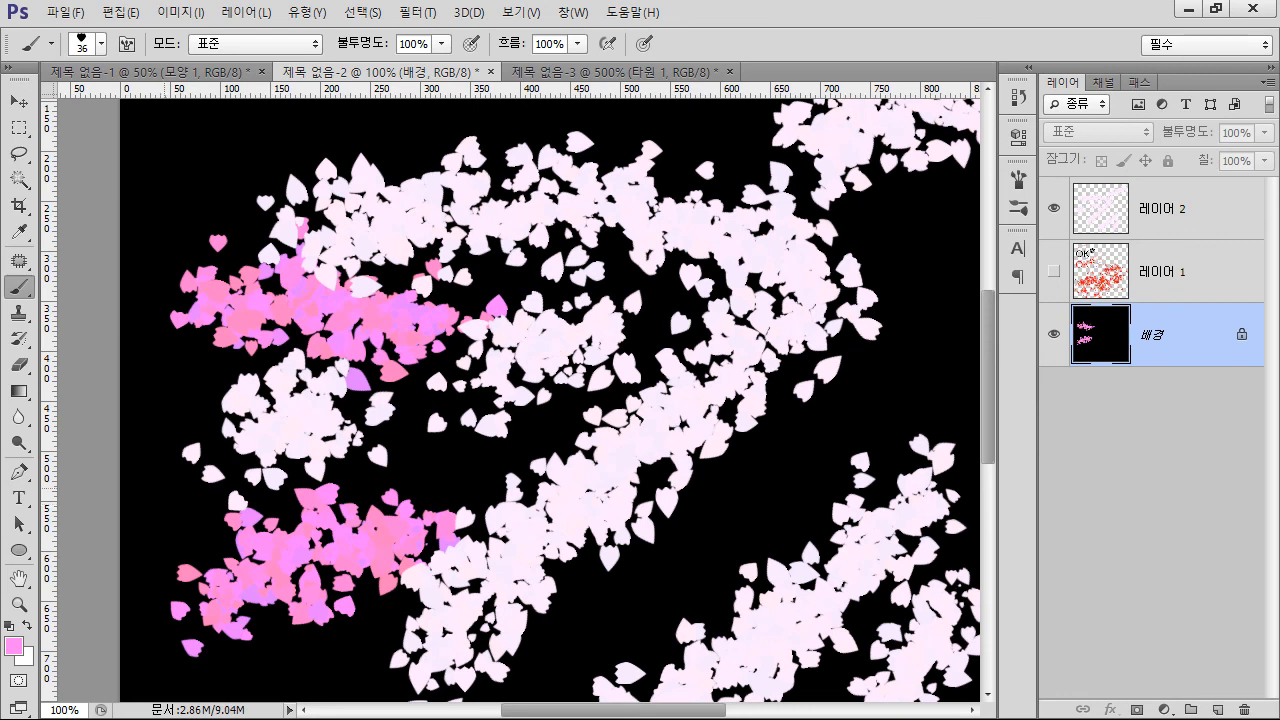
click(160, 486)
click(218, 400)
click(445, 437)
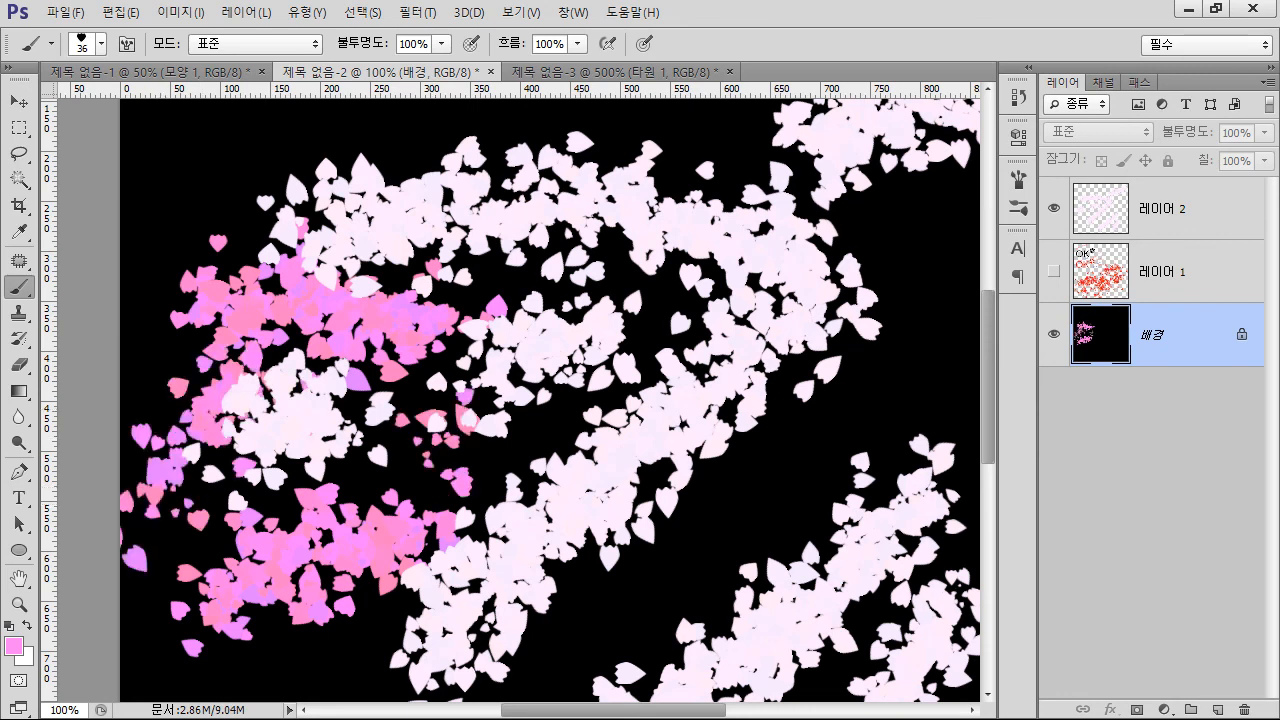
click(721, 519)
click(822, 455)
click(908, 378)
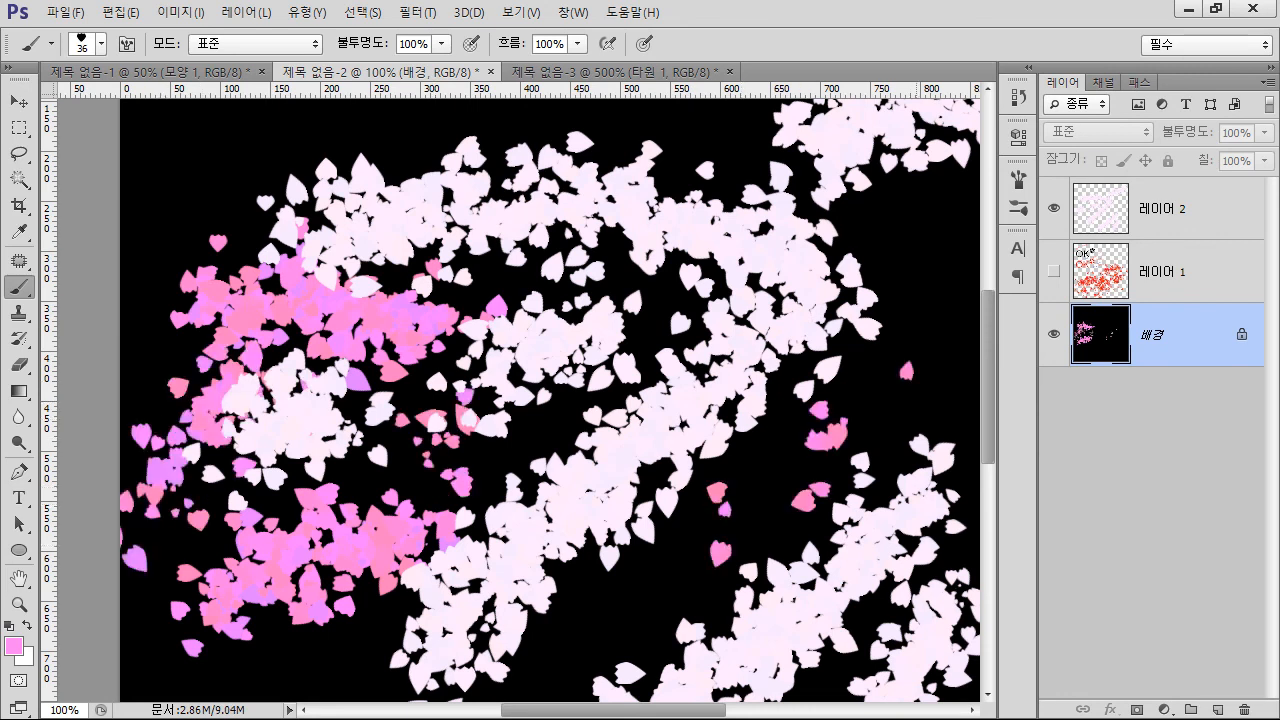
click(919, 297)
click(920, 218)
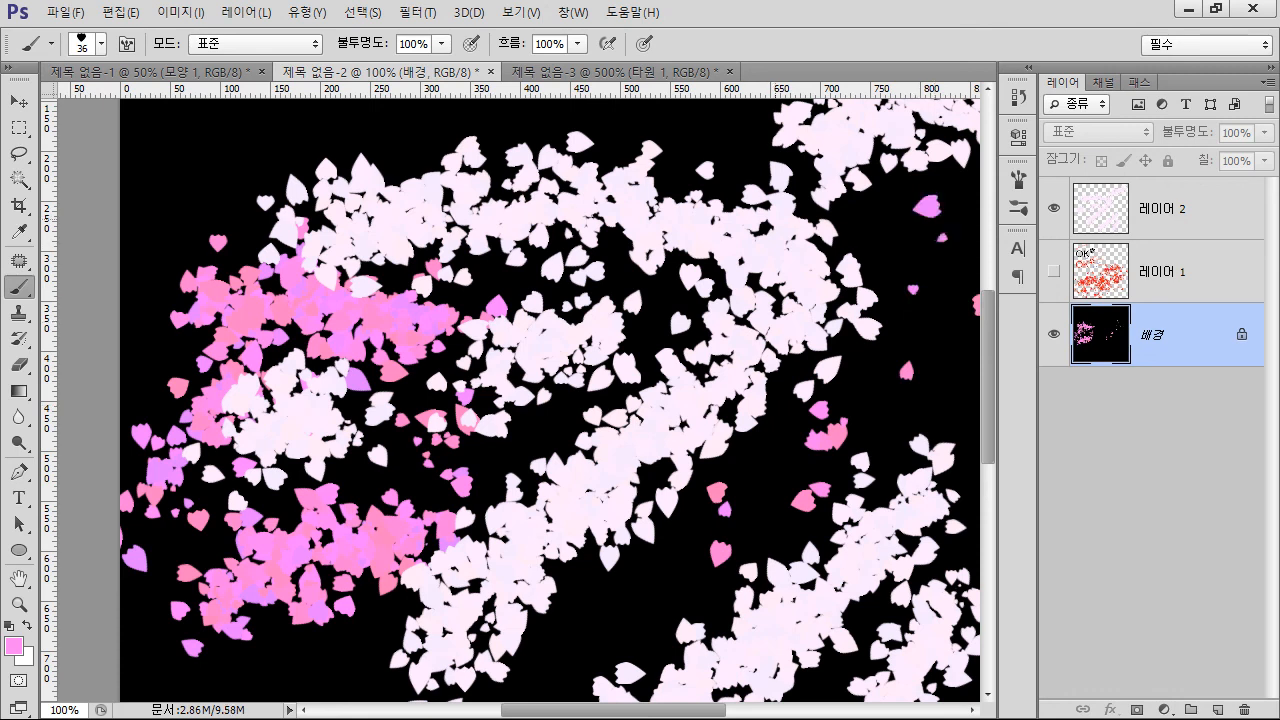
click(708, 155)
click(552, 118)
click(228, 162)
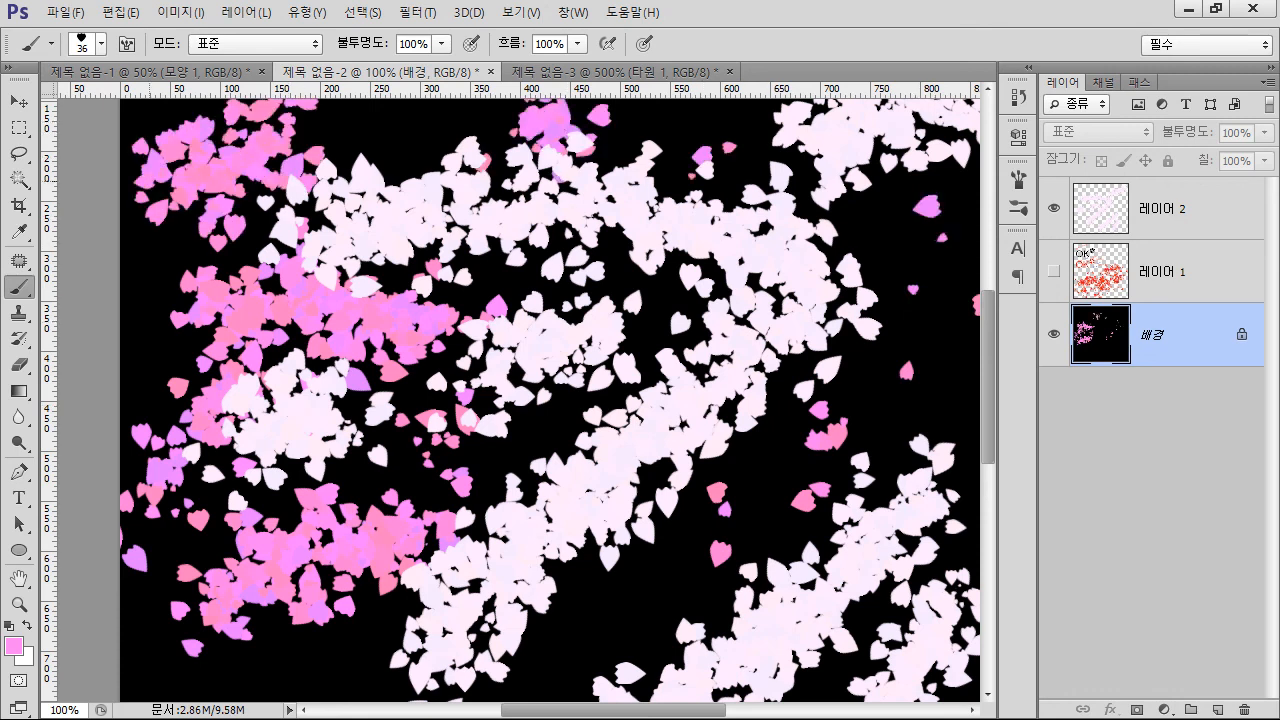
drag(128, 278, 152, 346)
click(405, 130)
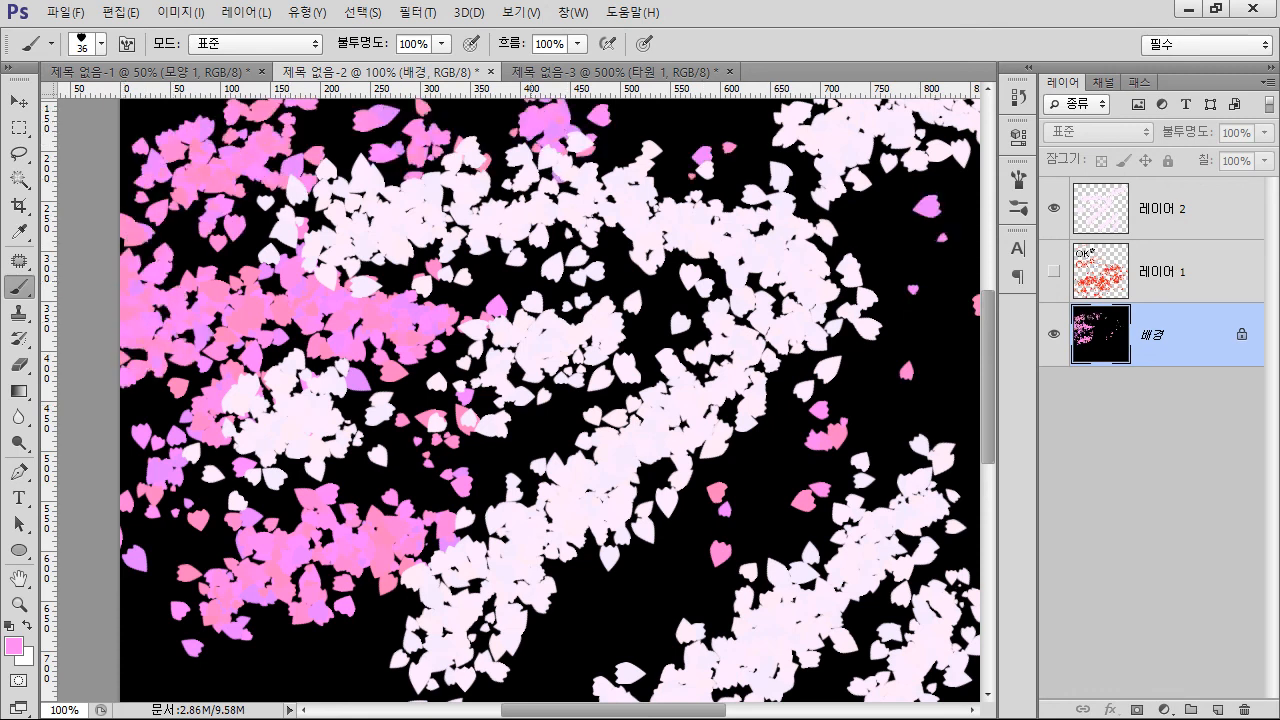
click(590, 612)
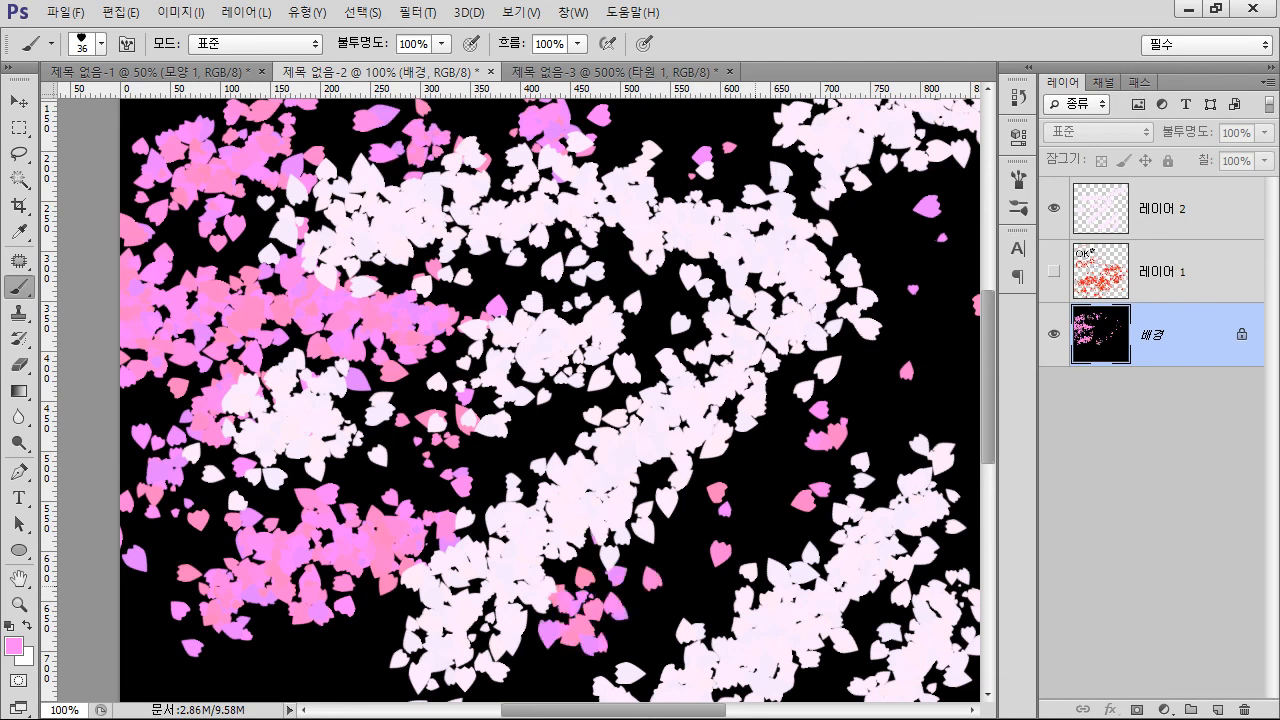
Set the petal brush tip's spacing to 101% in the brush settings
drag(640, 560, 502, 530)
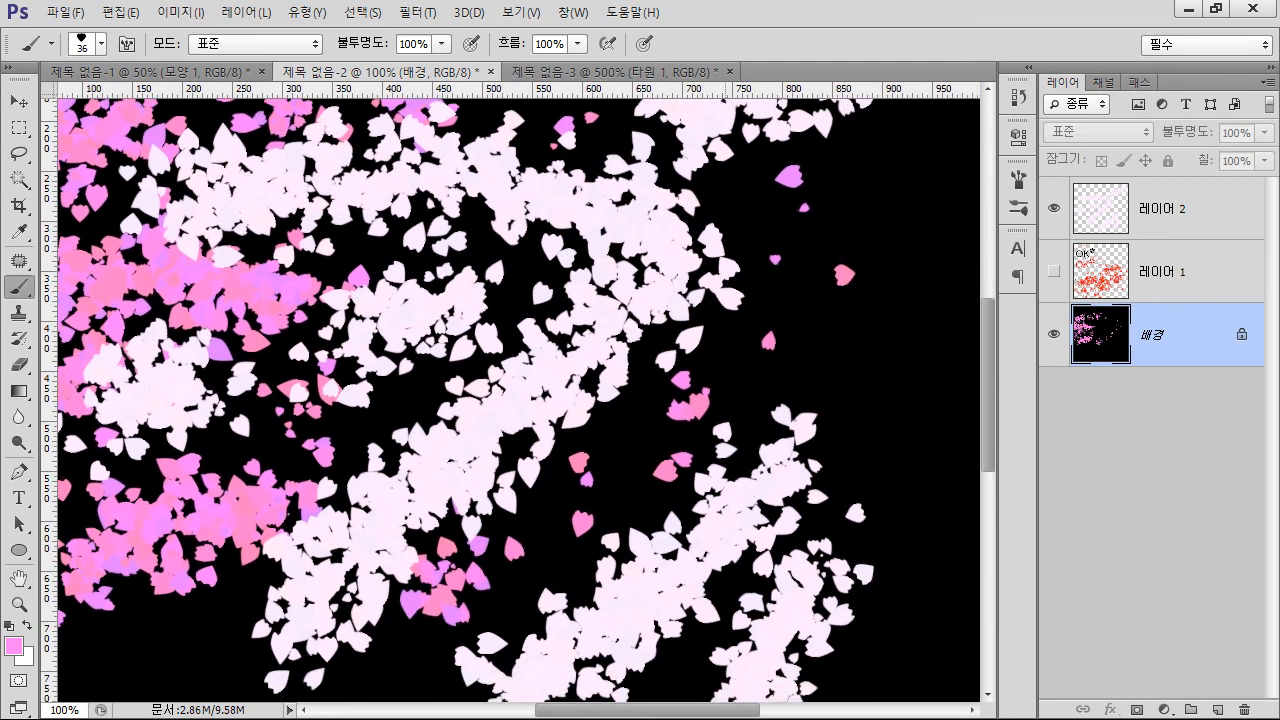
click(1018, 179)
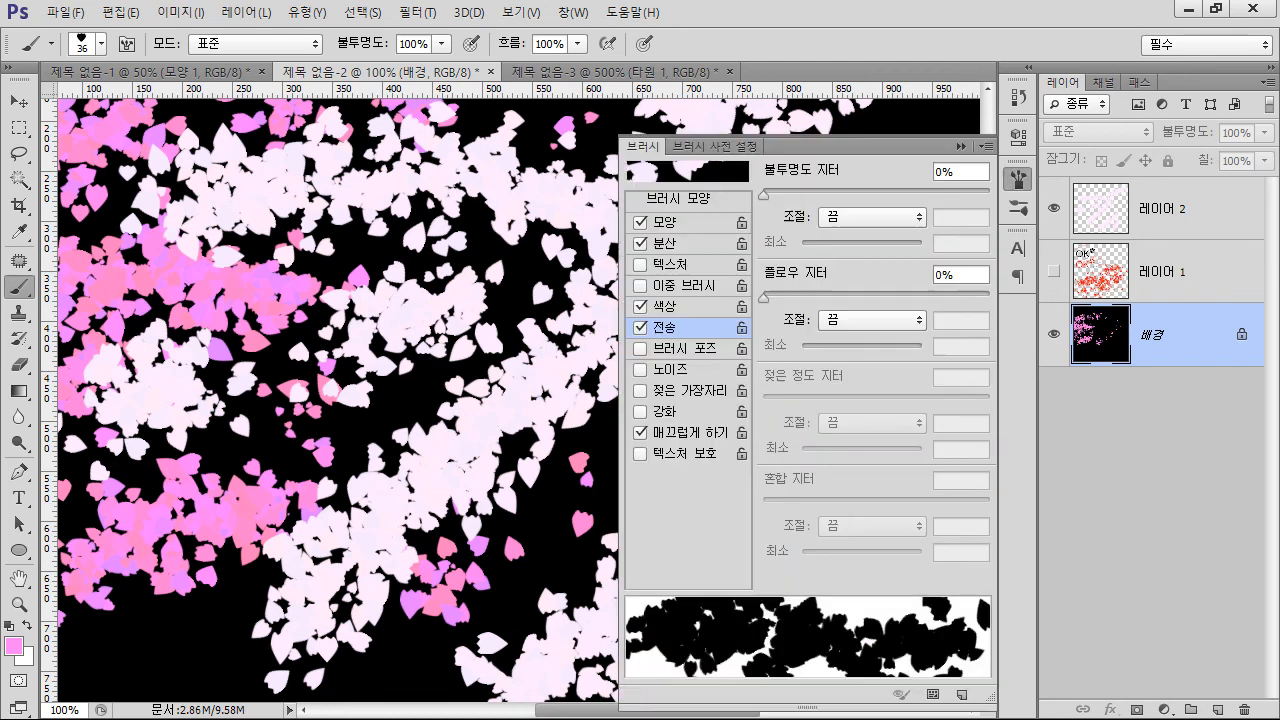
click(679, 200)
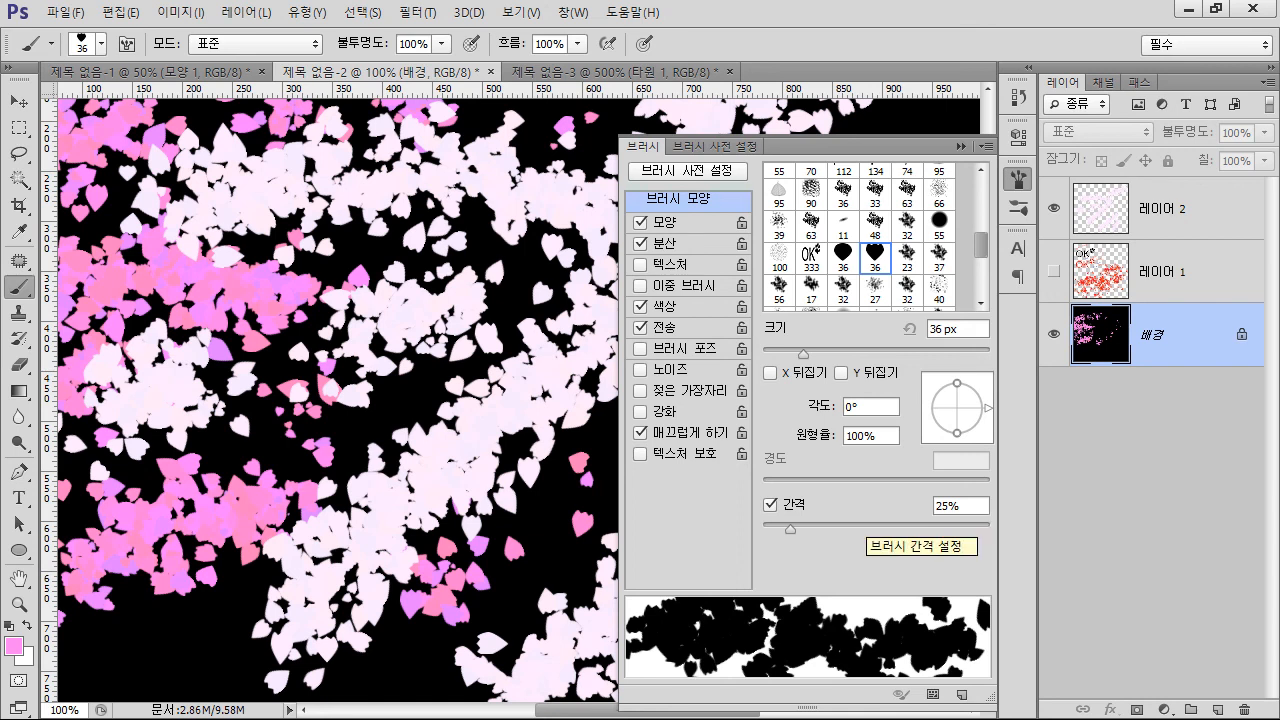
drag(790, 527, 876, 527)
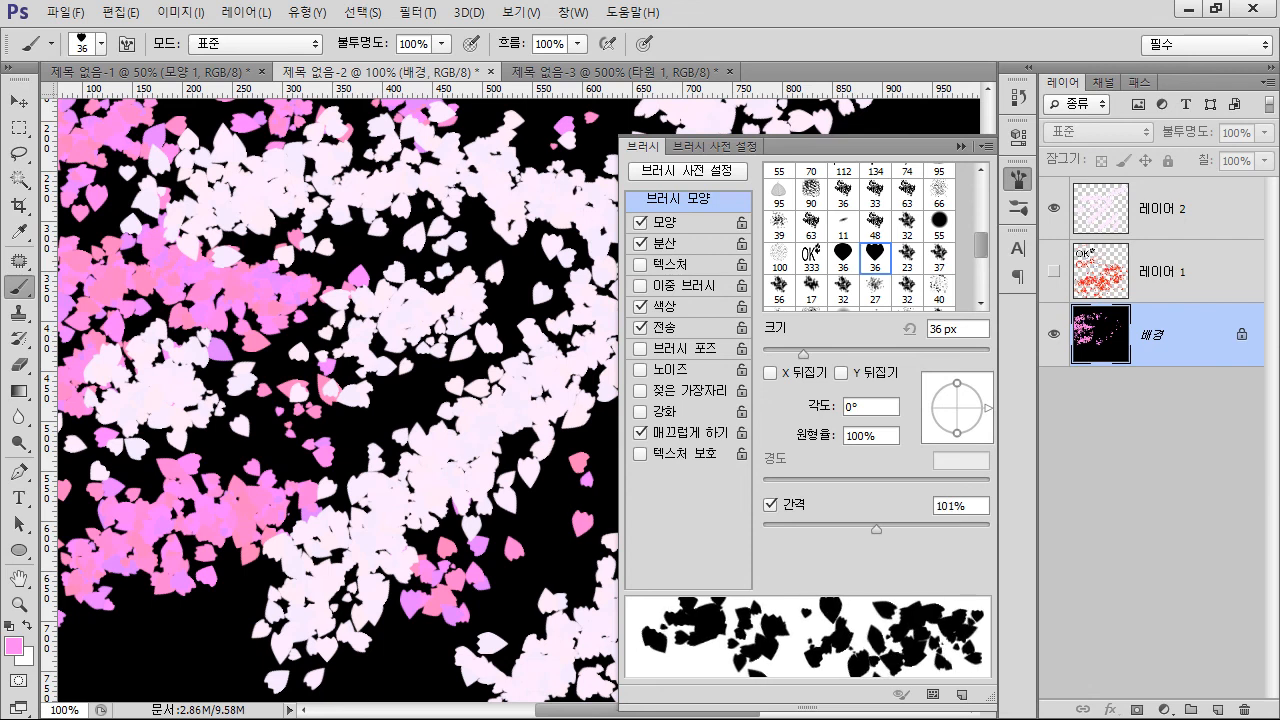
Paint looser pink petal clusters on the 배경 layer below and beside the pale petals, closing the brush settings to clear the canvas
drag(195, 643, 270, 627)
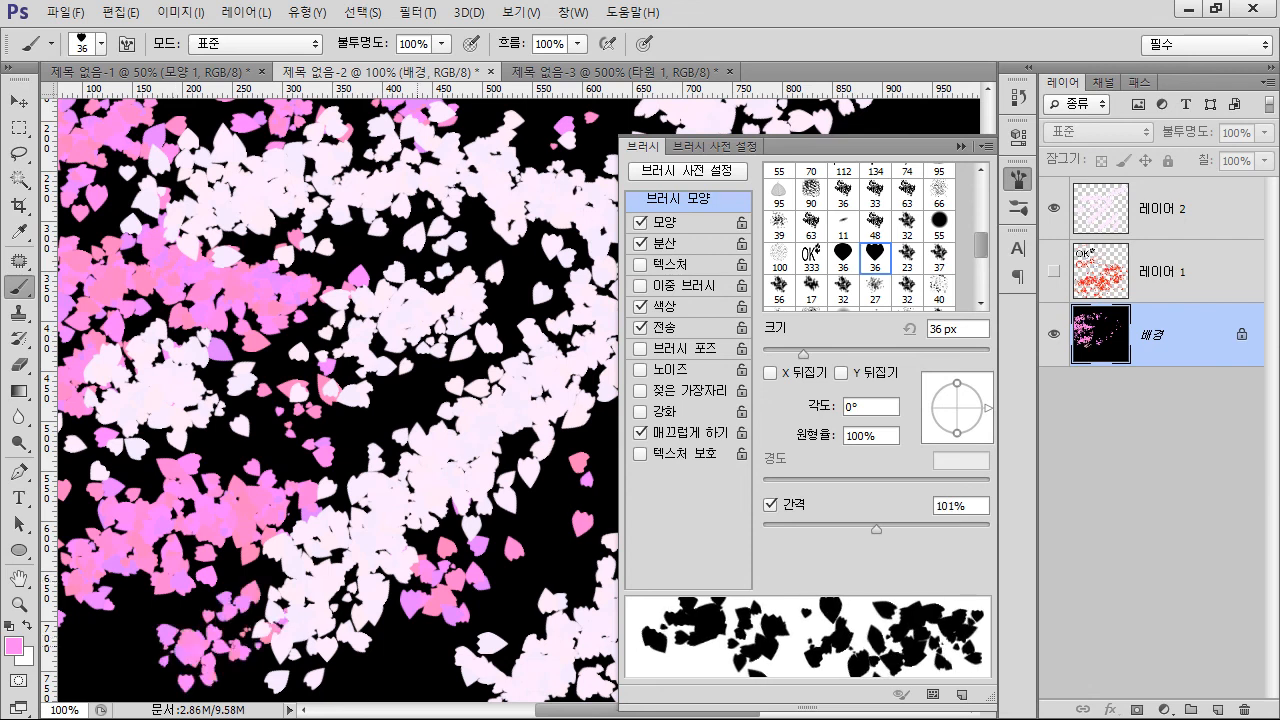
drag(425, 650, 560, 520)
click(1018, 179)
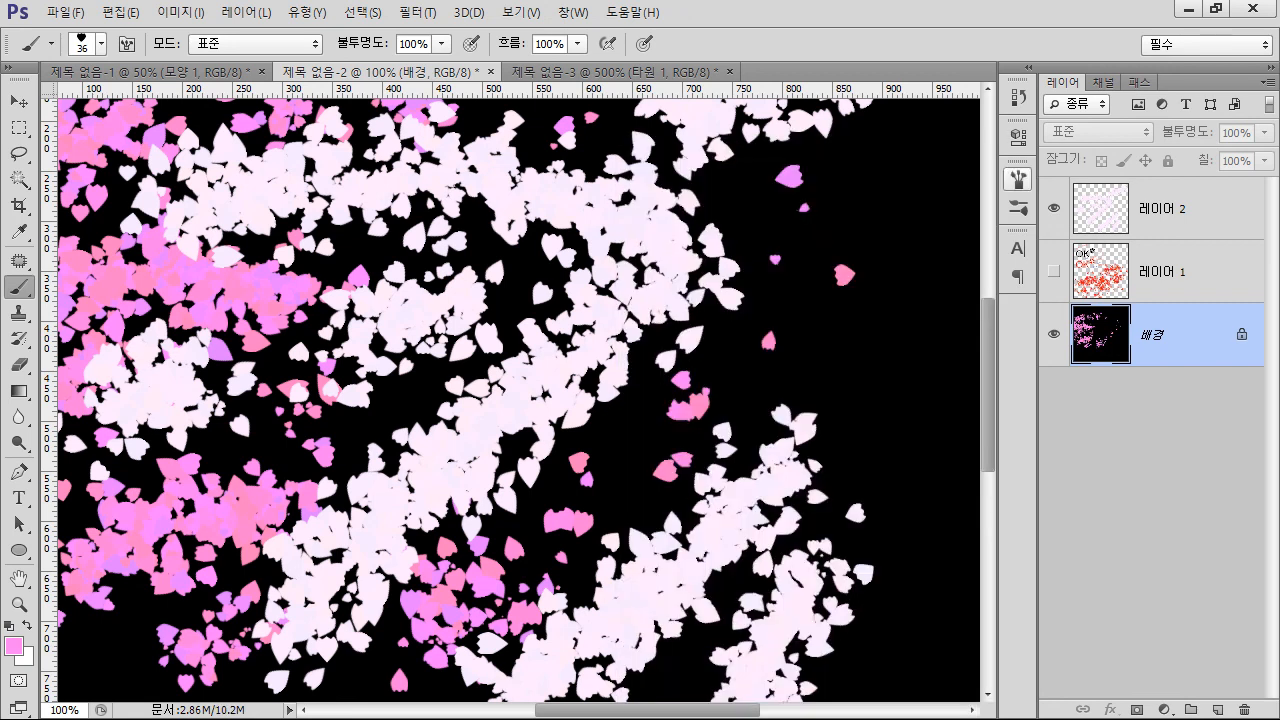
drag(887, 278, 865, 378)
mouse_move(879, 494)
mouse_down()
mouse_move(825, 400)
mouse_move(885, 170)
mouse_move(960, 215)
mouse_up()
Hide 레이어 2 and scatter pink petals over the empty black areas on a new layer directly above 배경
click(1218, 711)
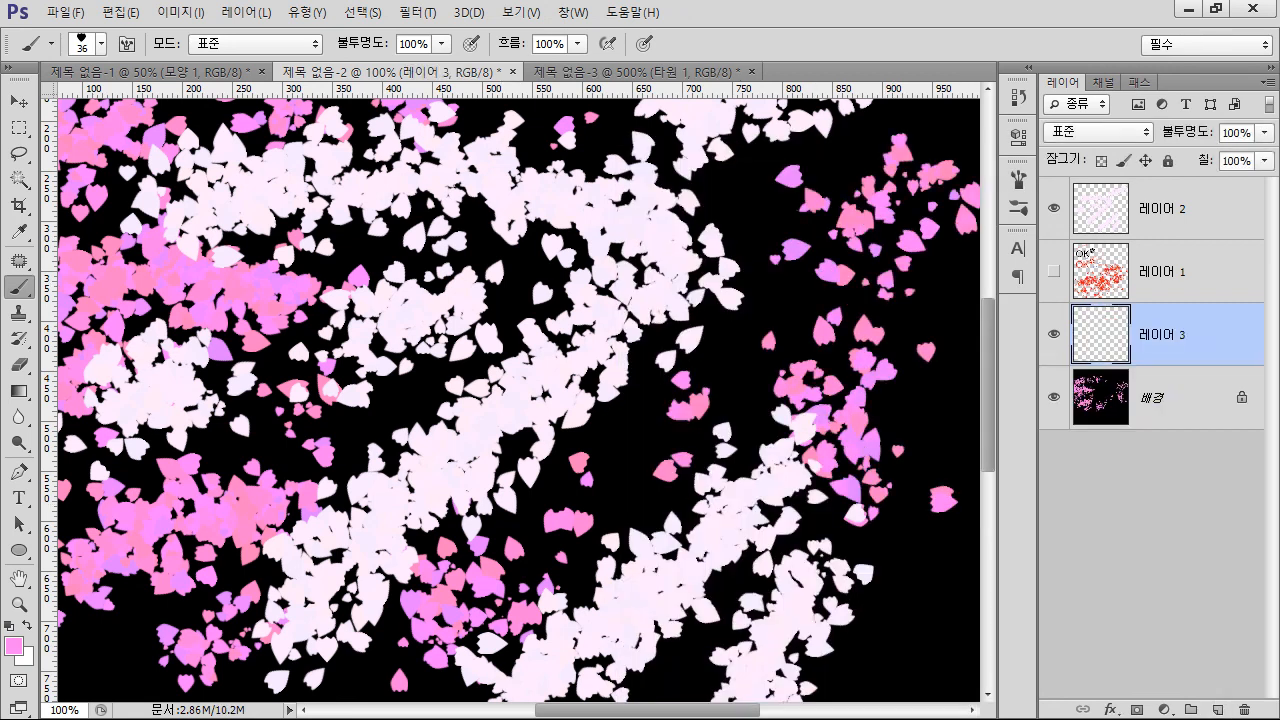
click(1053, 208)
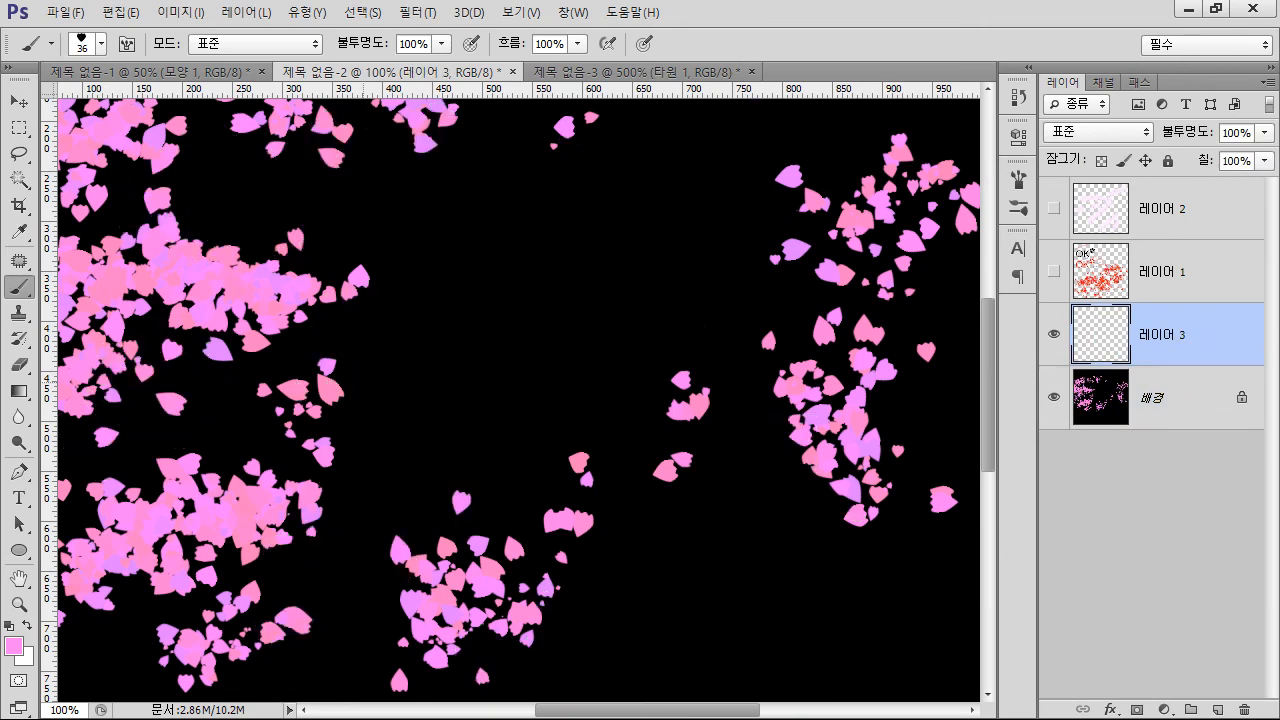
drag(395, 355, 485, 300)
drag(575, 345, 635, 280)
drag(665, 470, 770, 635)
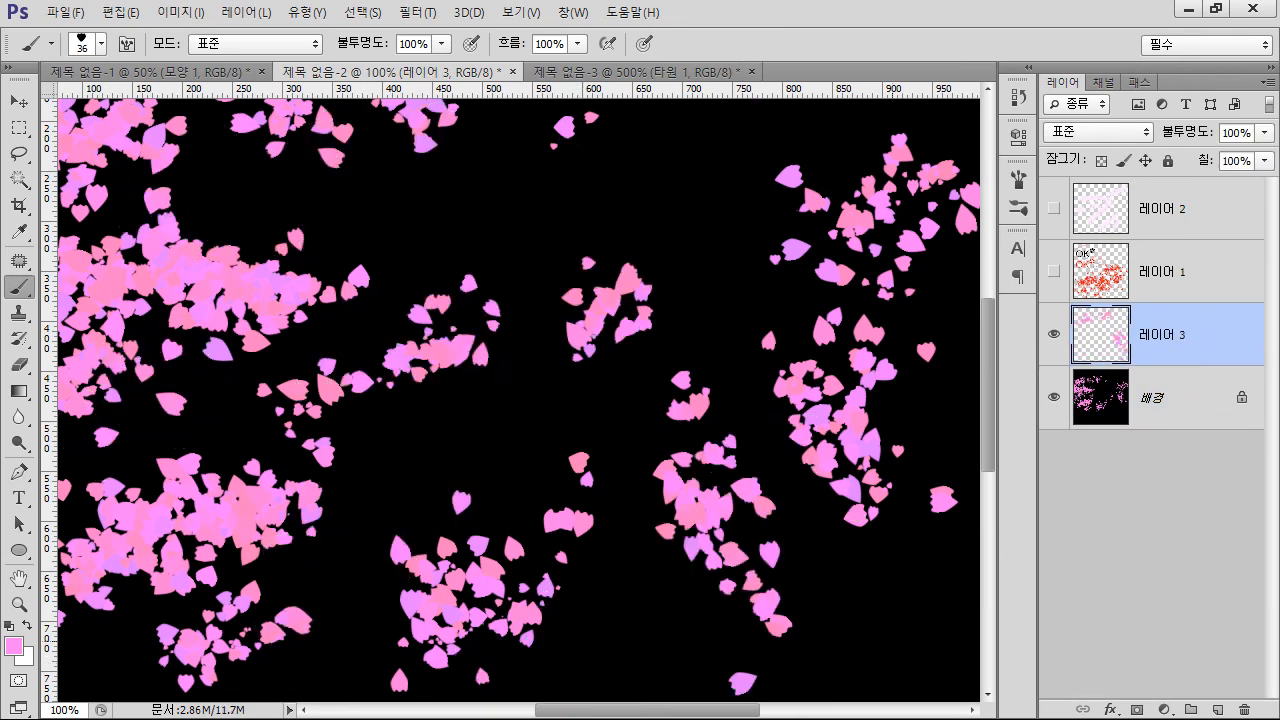
drag(925, 600, 885, 655)
drag(705, 175, 575, 185)
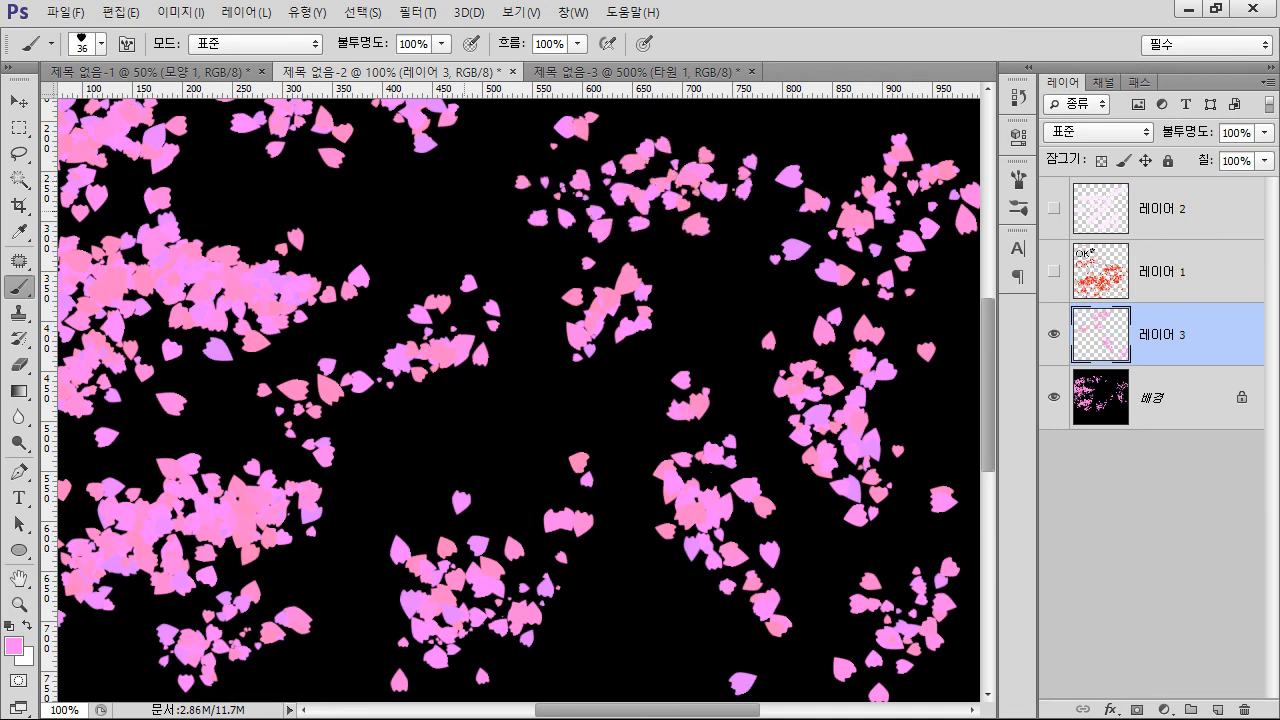
drag(365, 265, 455, 205)
drag(525, 405, 425, 470)
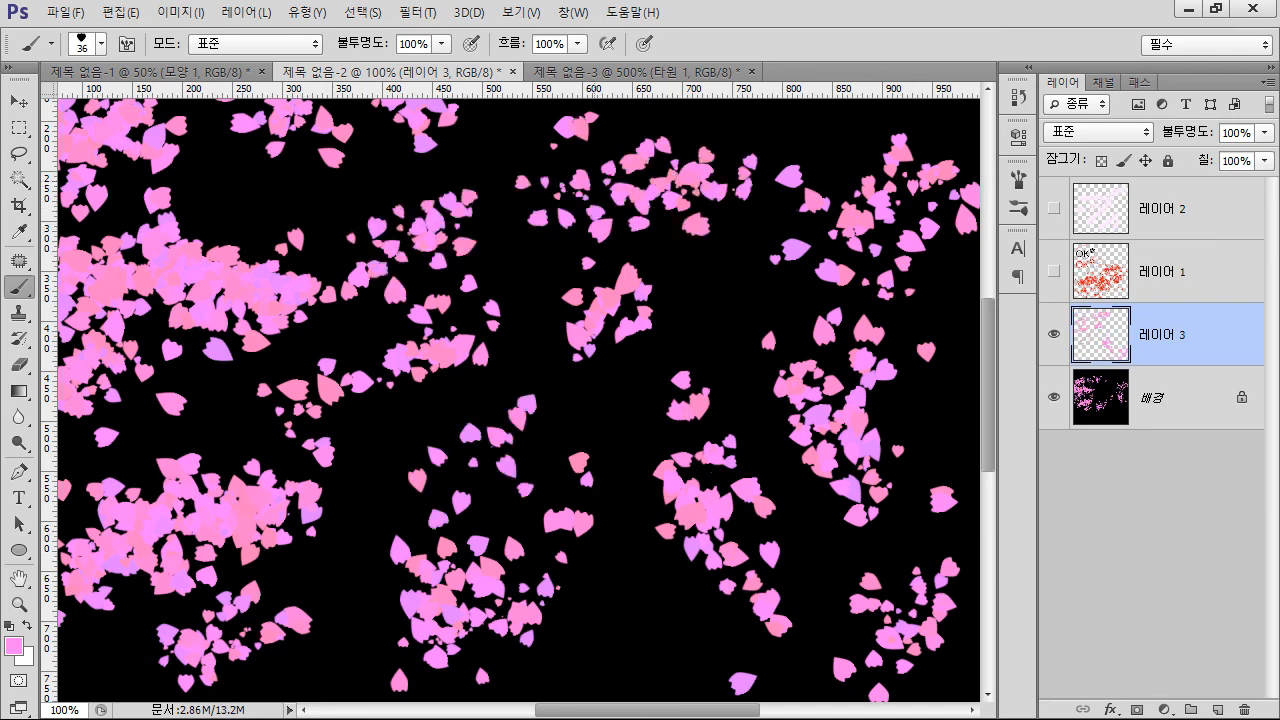
mouse_move(600, 412)
mouse_down()
mouse_move(580, 502)
mouse_move(650, 618)
mouse_up()
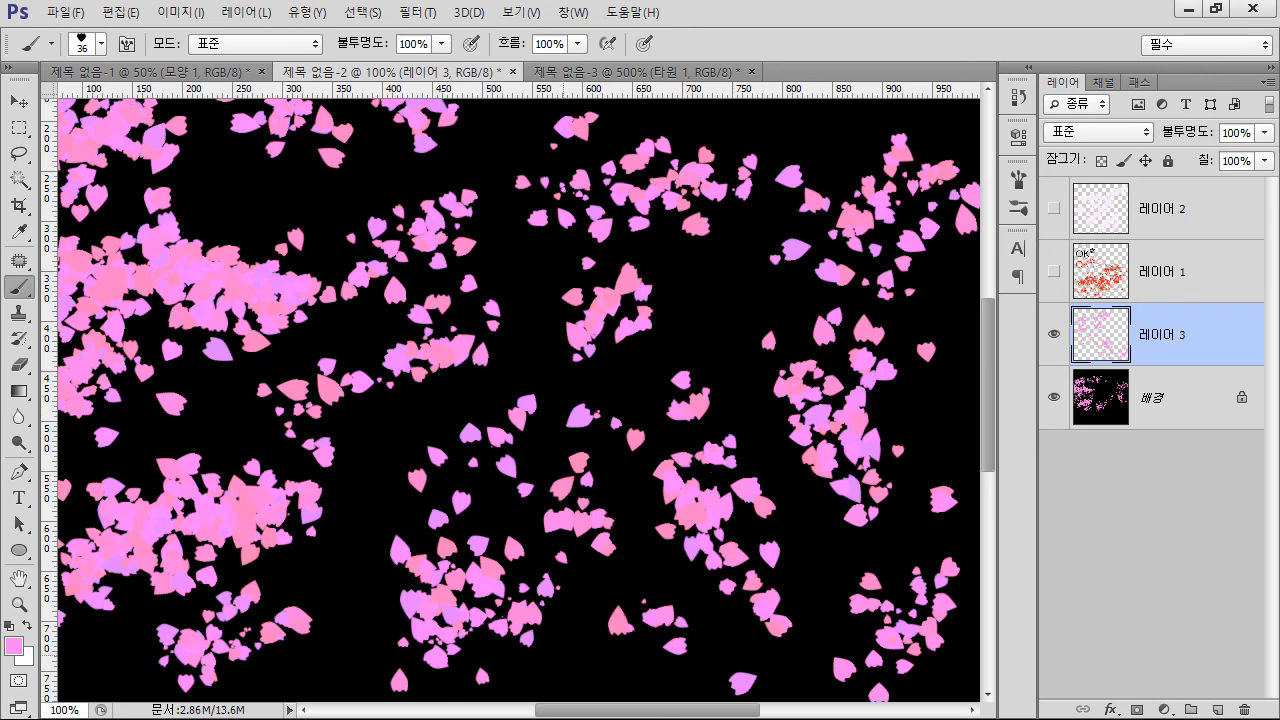
drag(510, 628, 552, 652)
Scatter small groups of pink petals along the upper part of the canvas on 레이어 3
scroll(520, 400, up, 5)
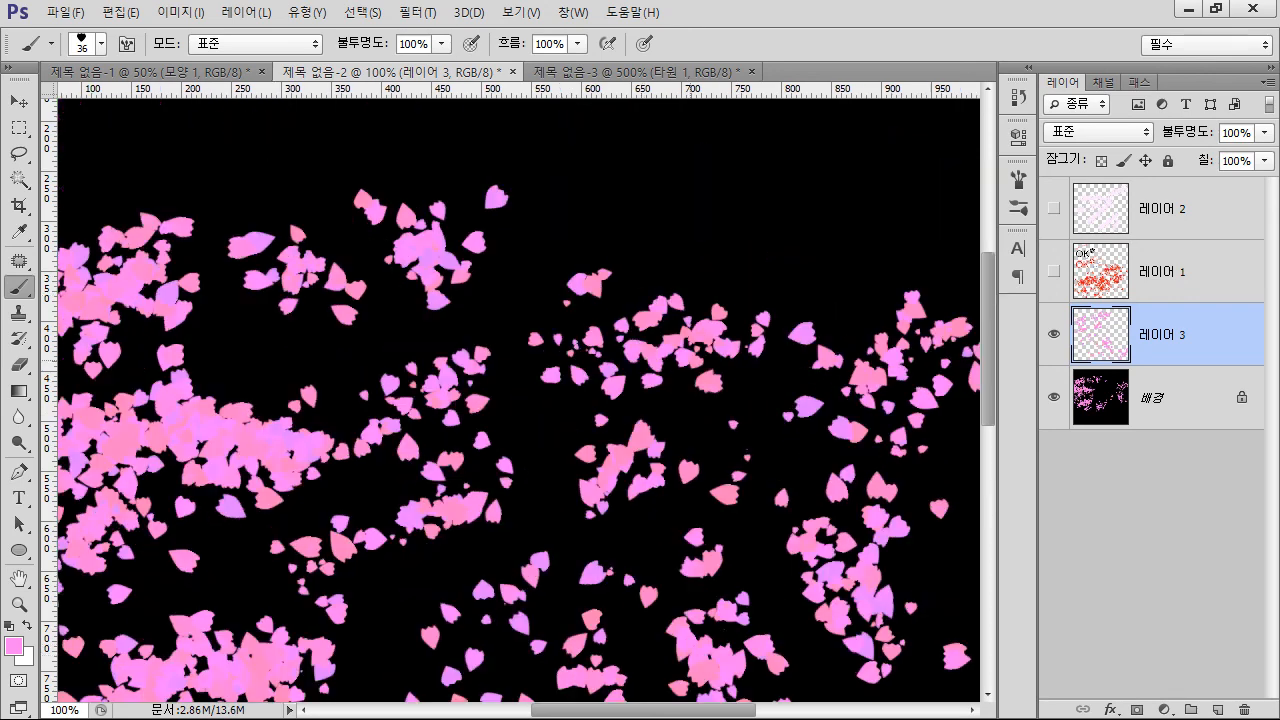
click(862, 246)
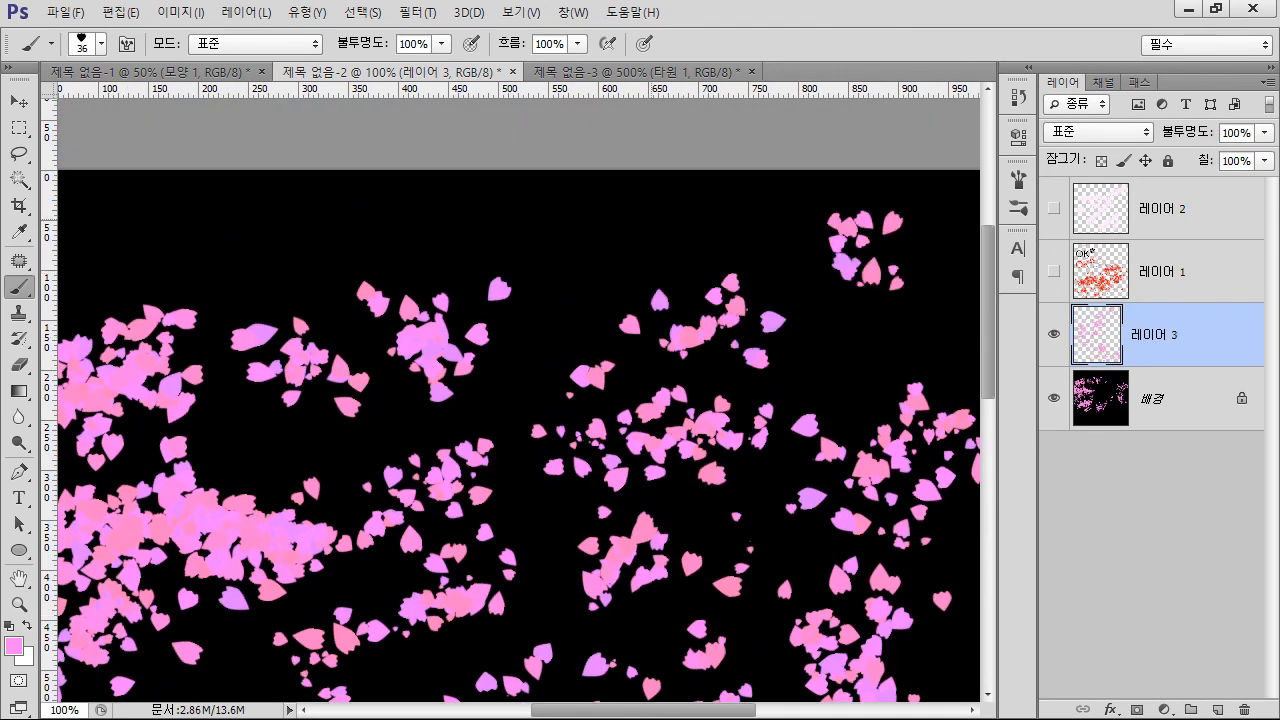
drag(585, 212, 632, 222)
click(231, 236)
click(312, 280)
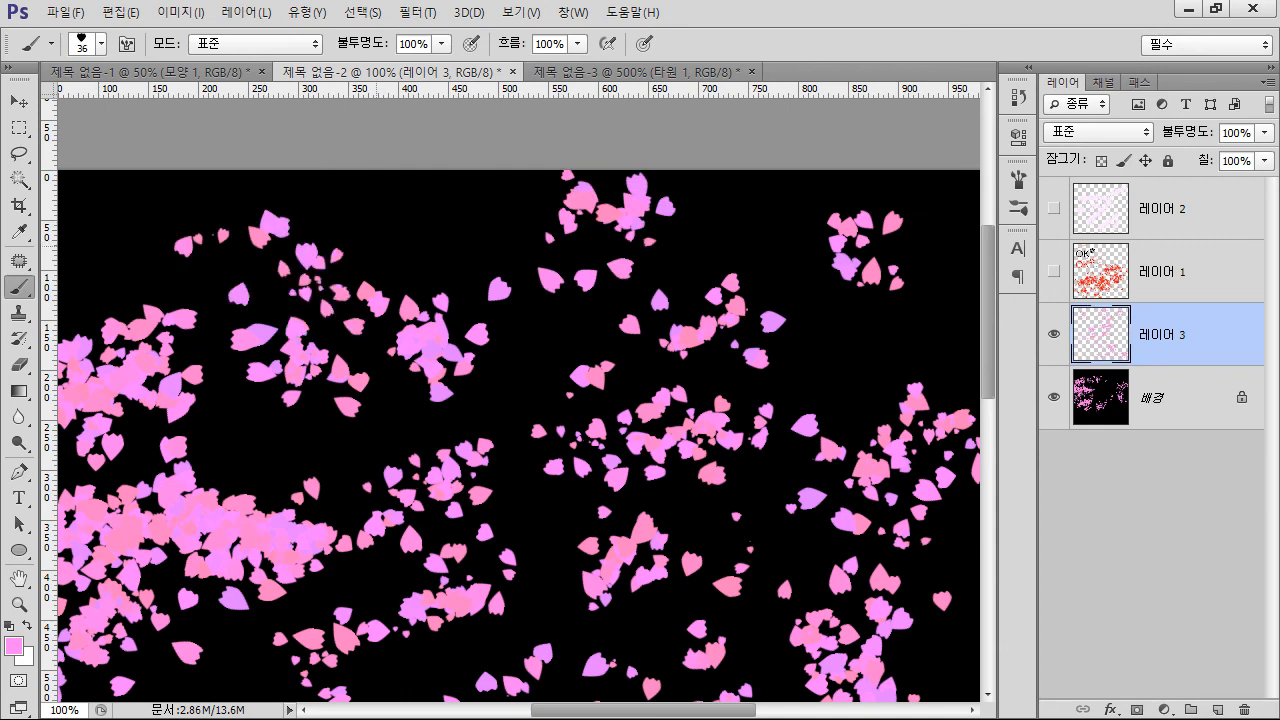